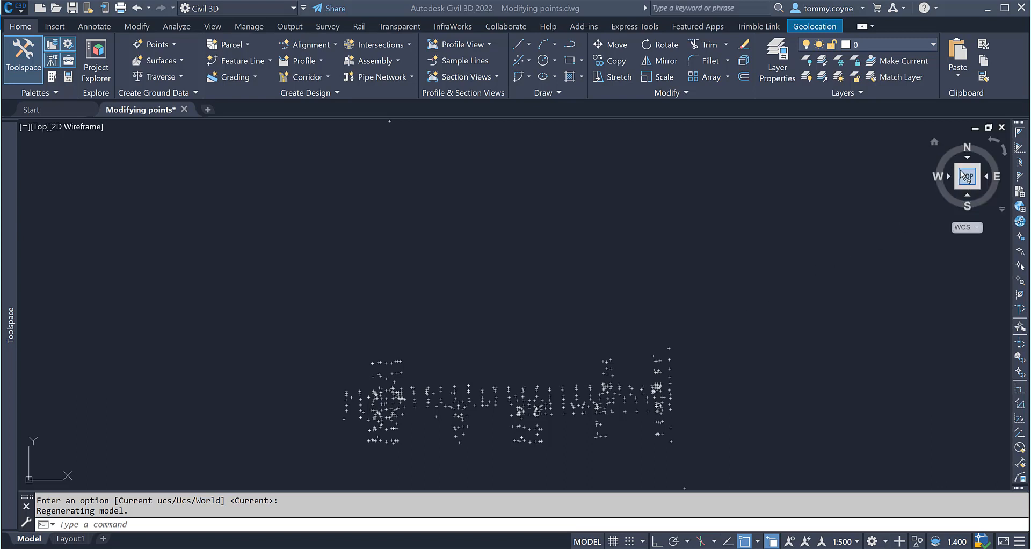
Inspect the survey points from the front view to spot points with stray elevations.
mouse_move(969, 195)
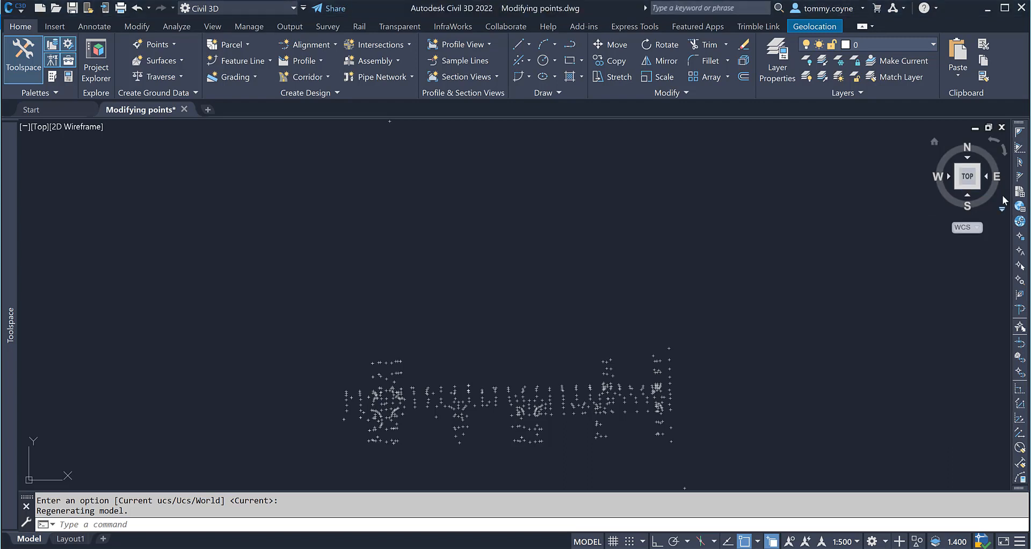
click(968, 188)
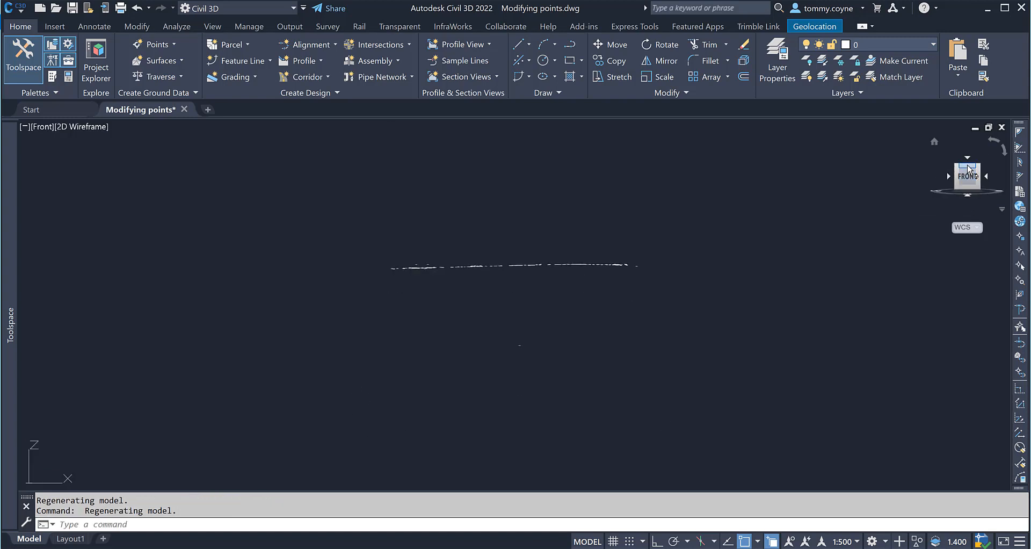
click(969, 180)
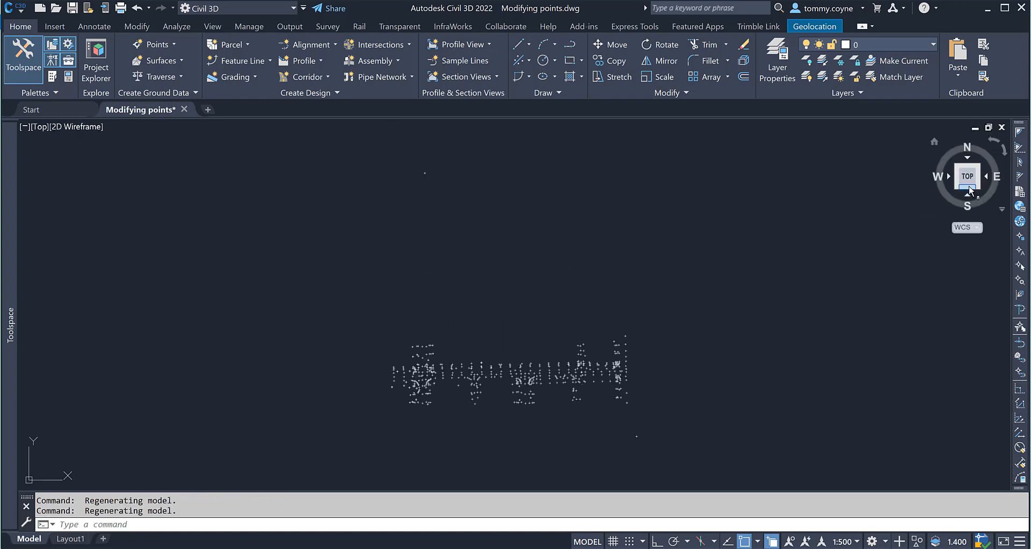
click(968, 194)
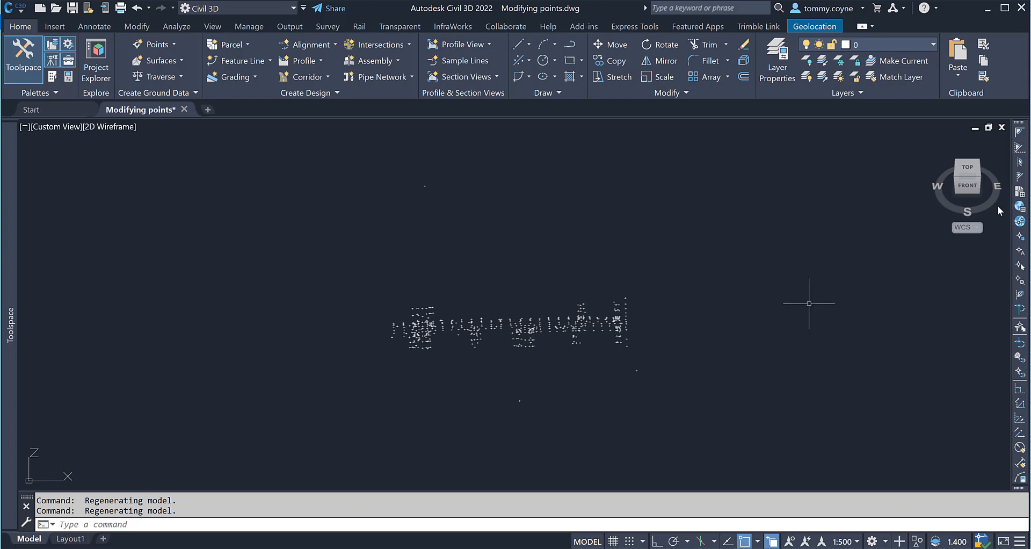
click(970, 189)
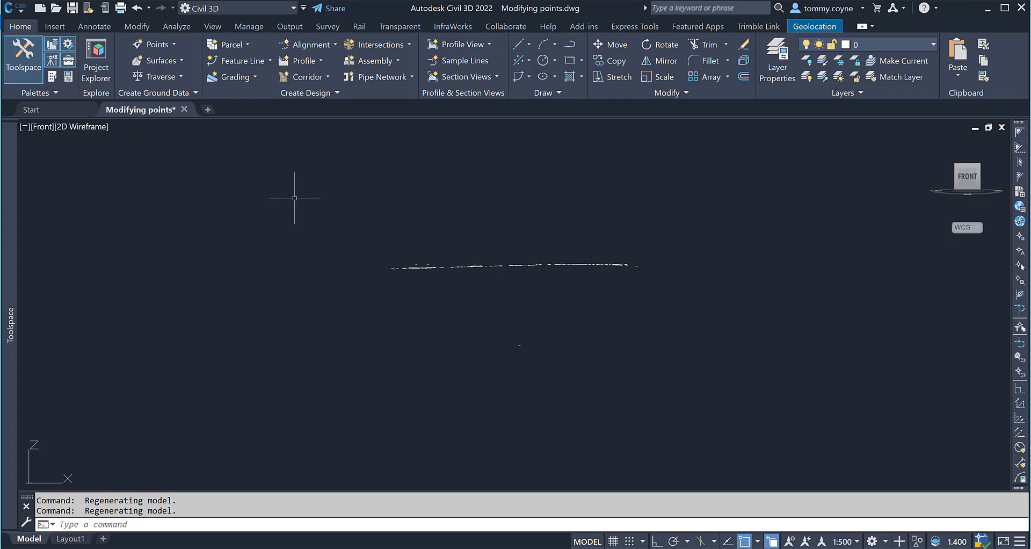
click(340, 296)
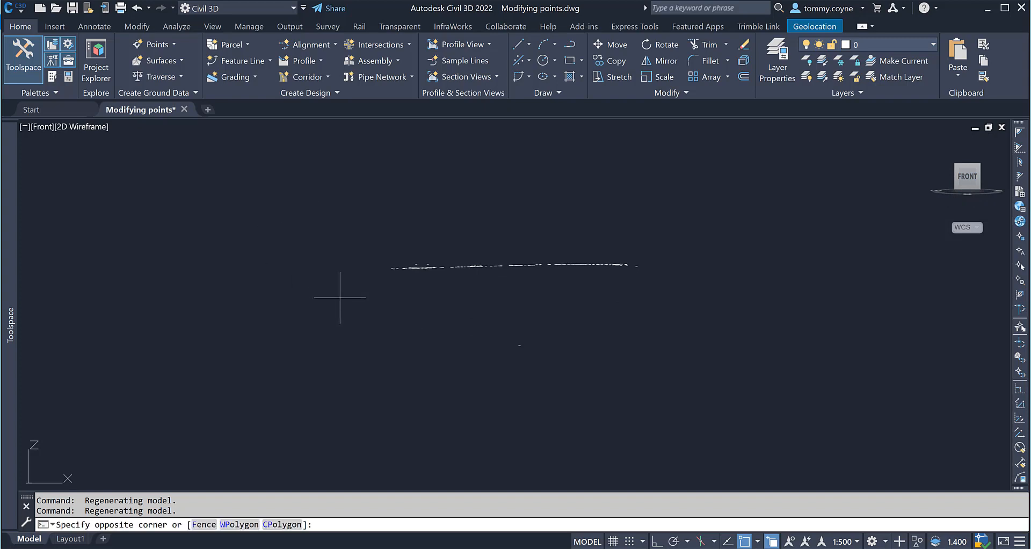
click(735, 226)
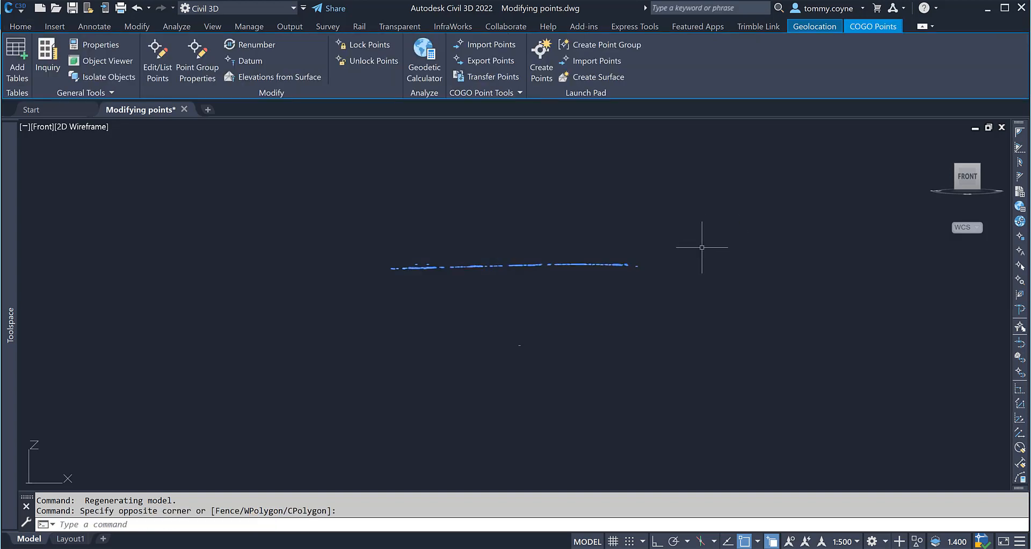
key(Escape)
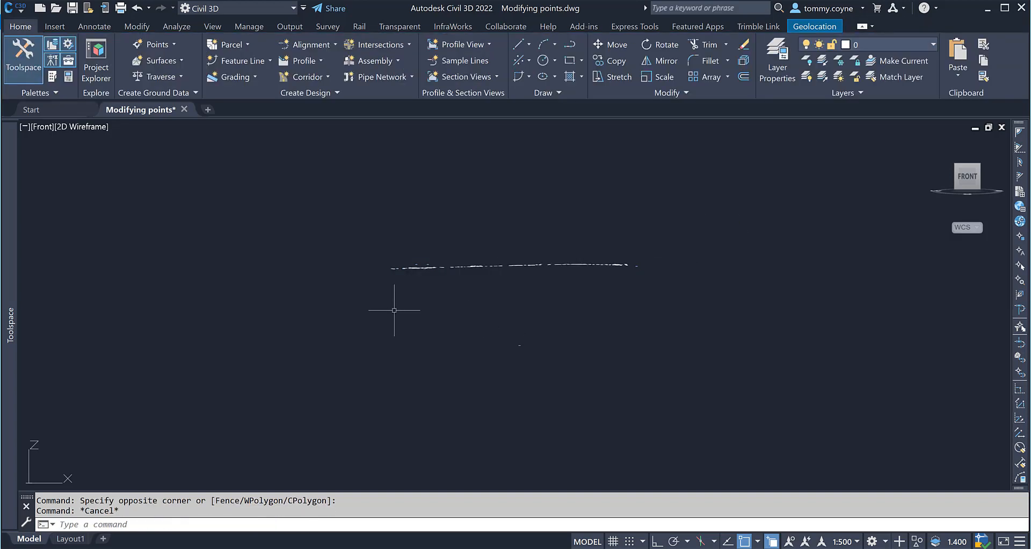
Try to delete the stray point lying below the main band of points.
click(250, 289)
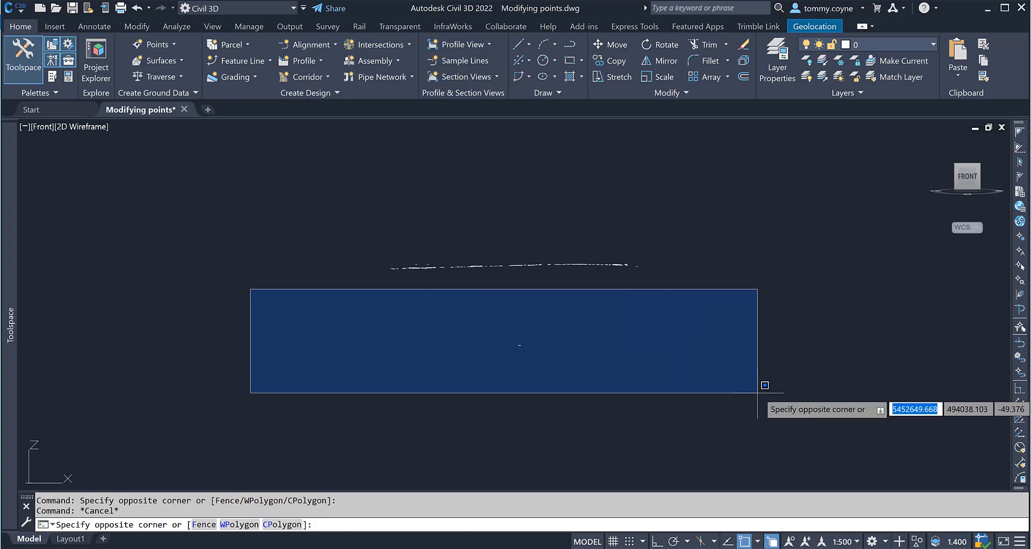
click(871, 397)
key(Delete)
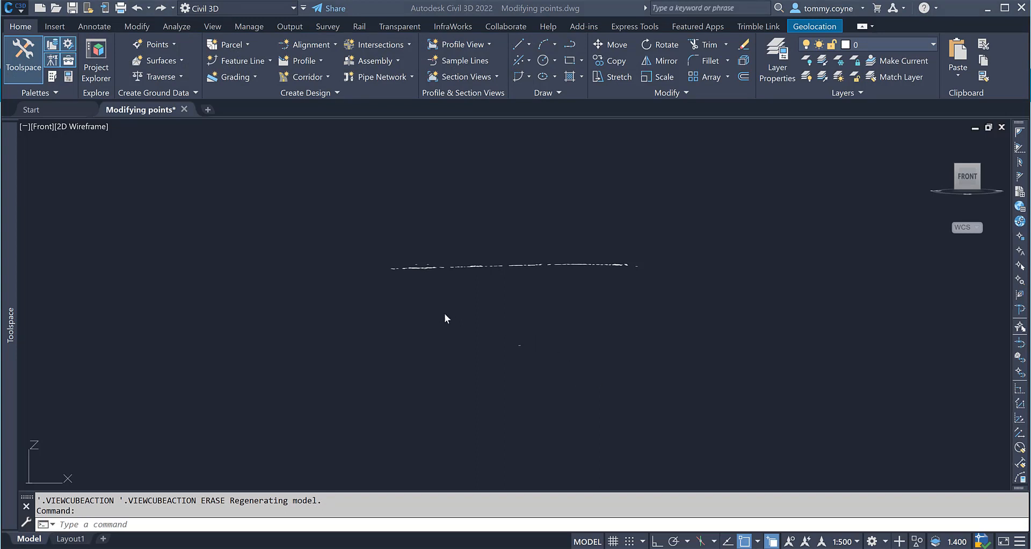
Open the Properties palette with the PROPERTIES command.
click(405, 298)
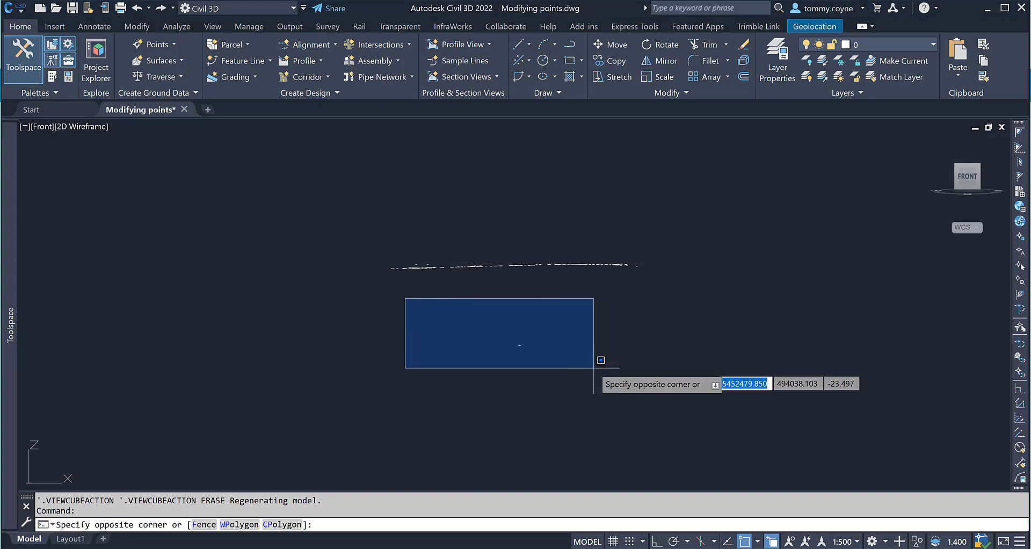
click(643, 371)
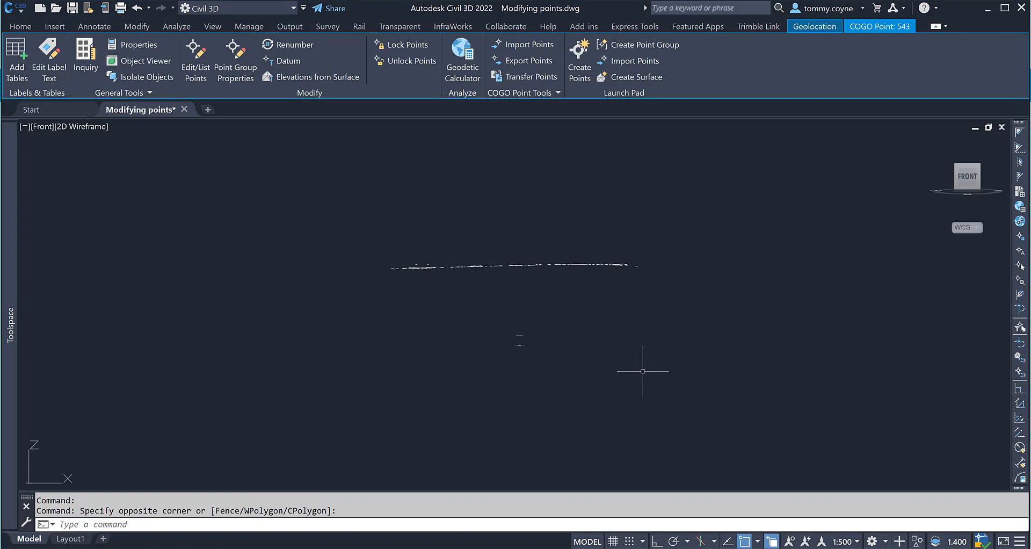
key(Escape)
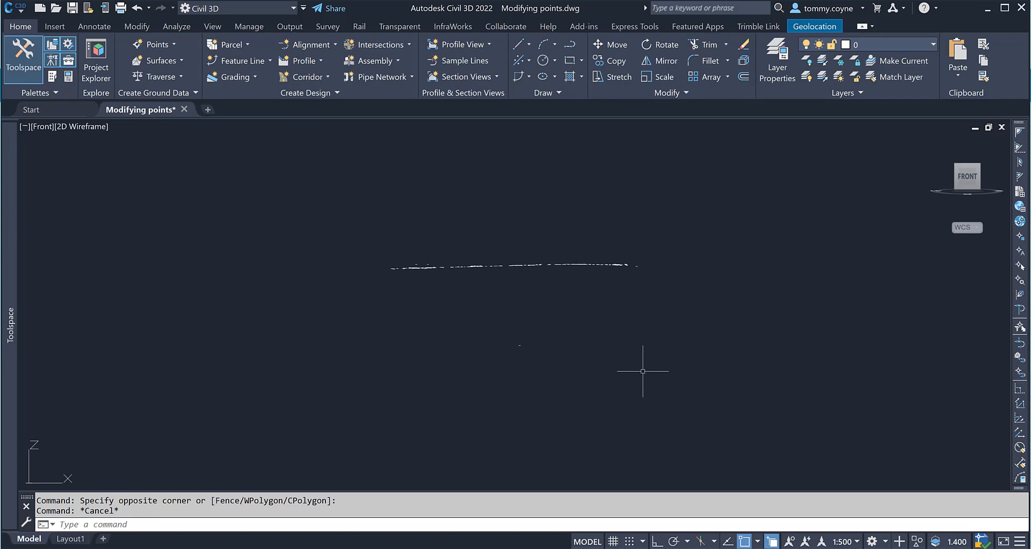
text(prop)
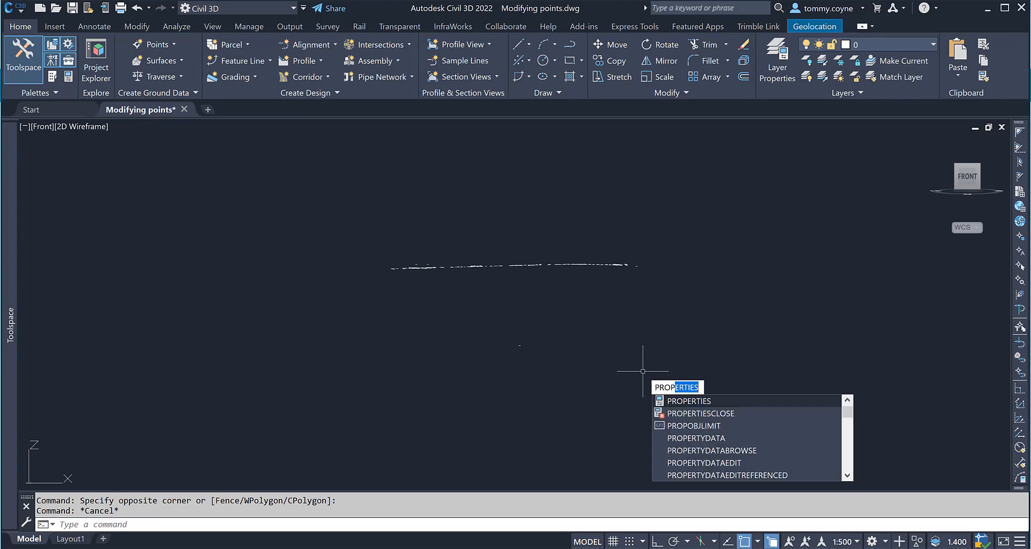
key(Return)
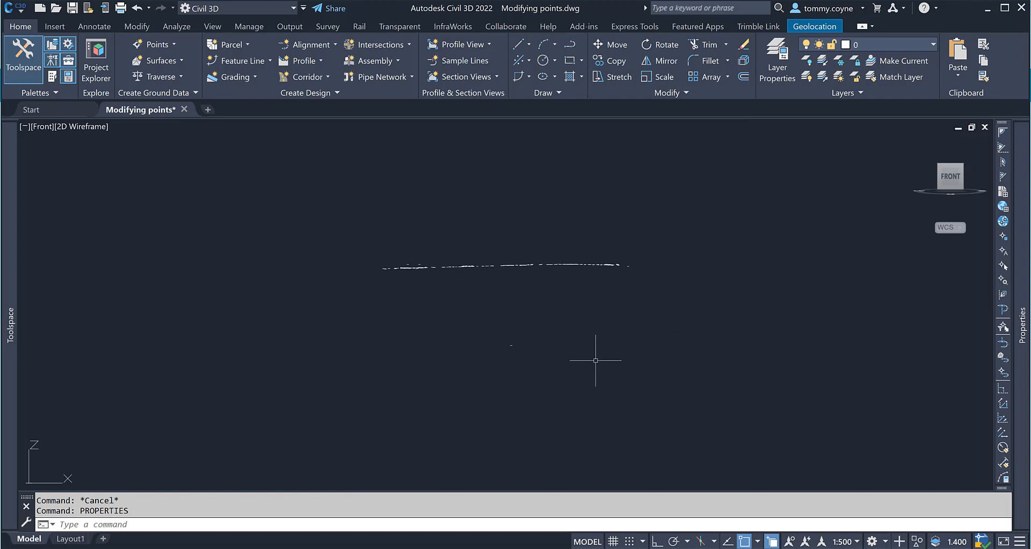
Examine the stray point below the main band by selecting it and checking its properties.
click(459, 296)
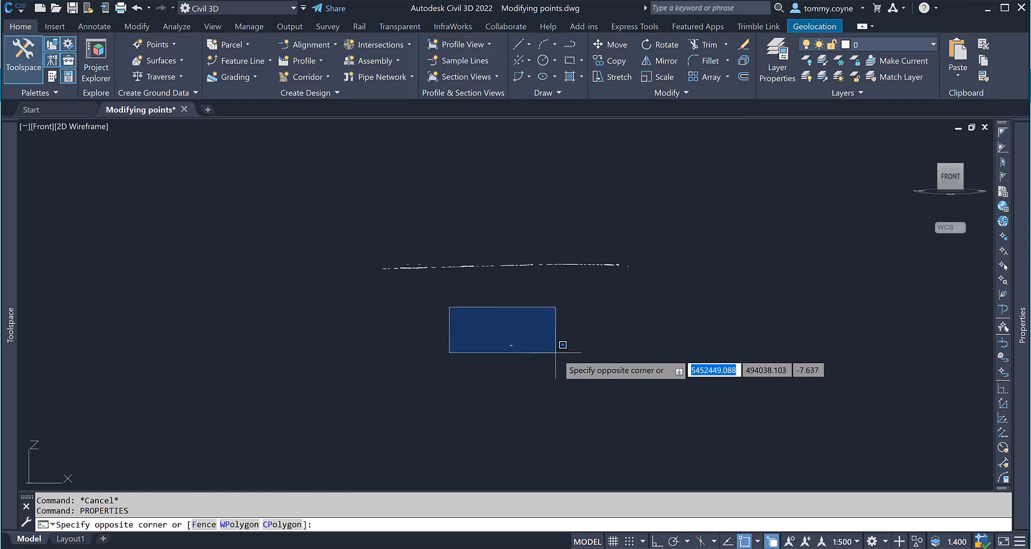
click(572, 371)
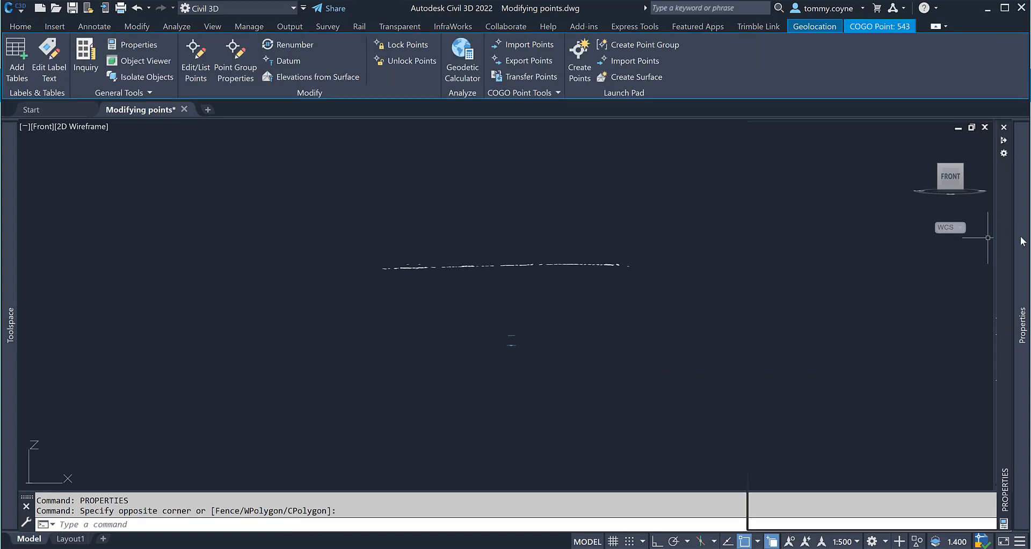
mouse_move(1020, 242)
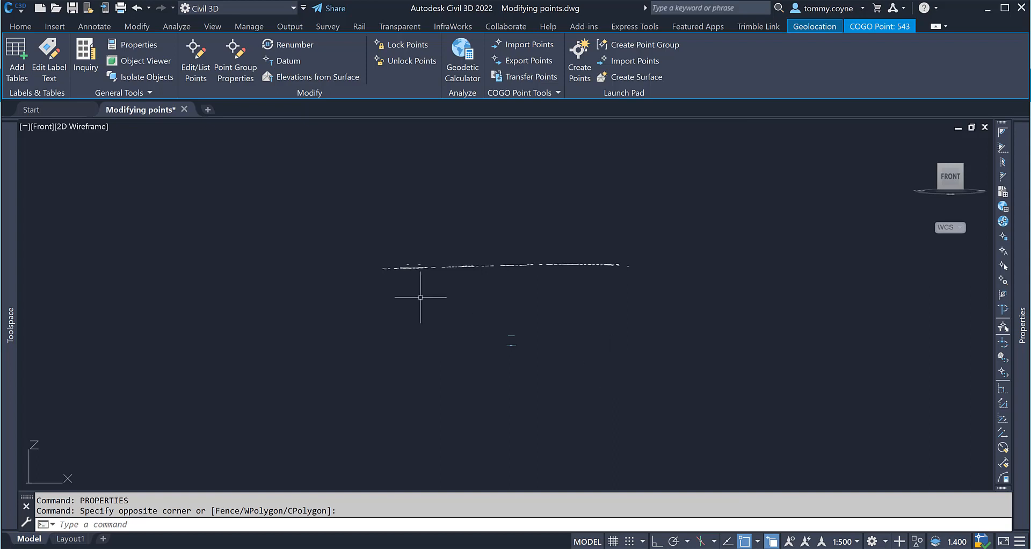
key(Escape)
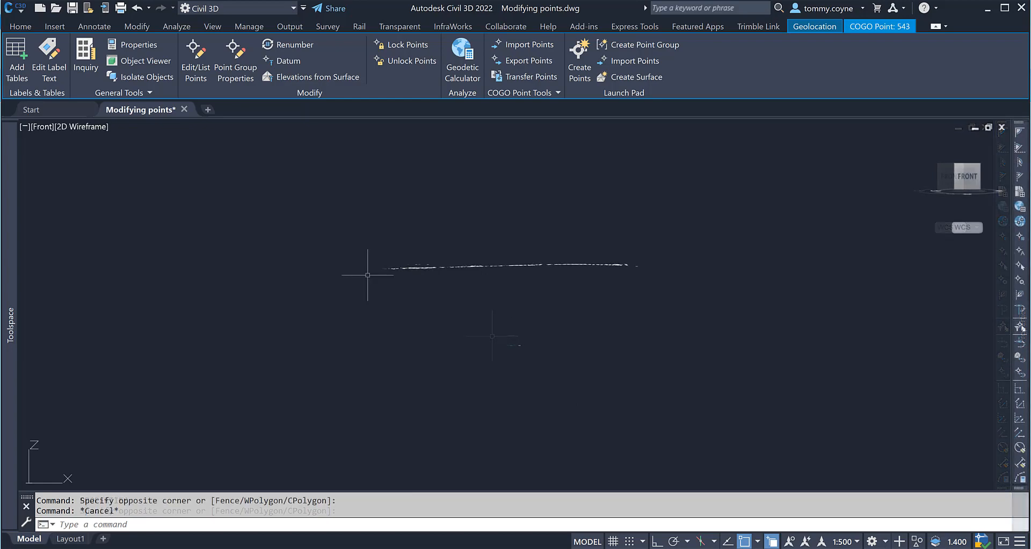
click(326, 226)
click(835, 400)
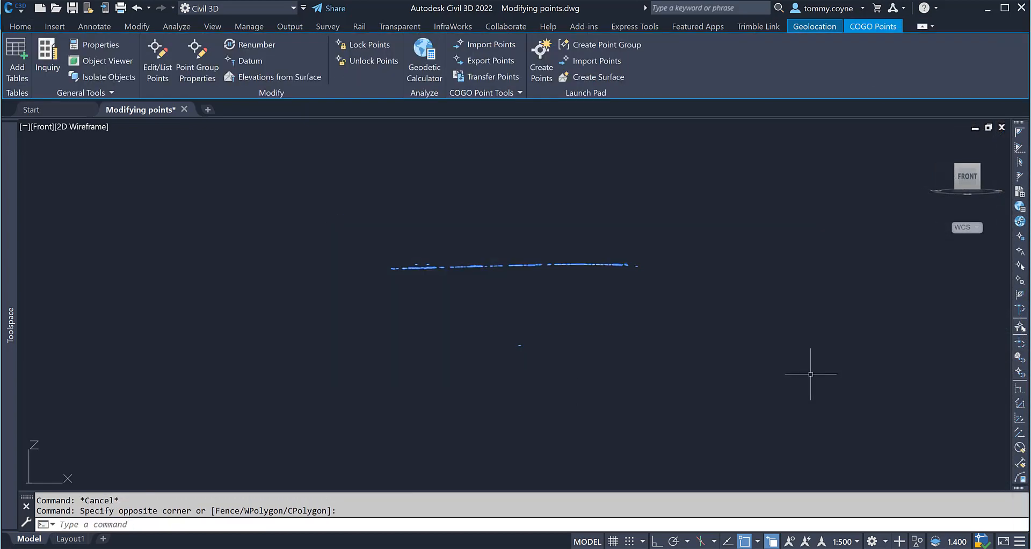
key(Escape)
click(604, 325)
click(508, 353)
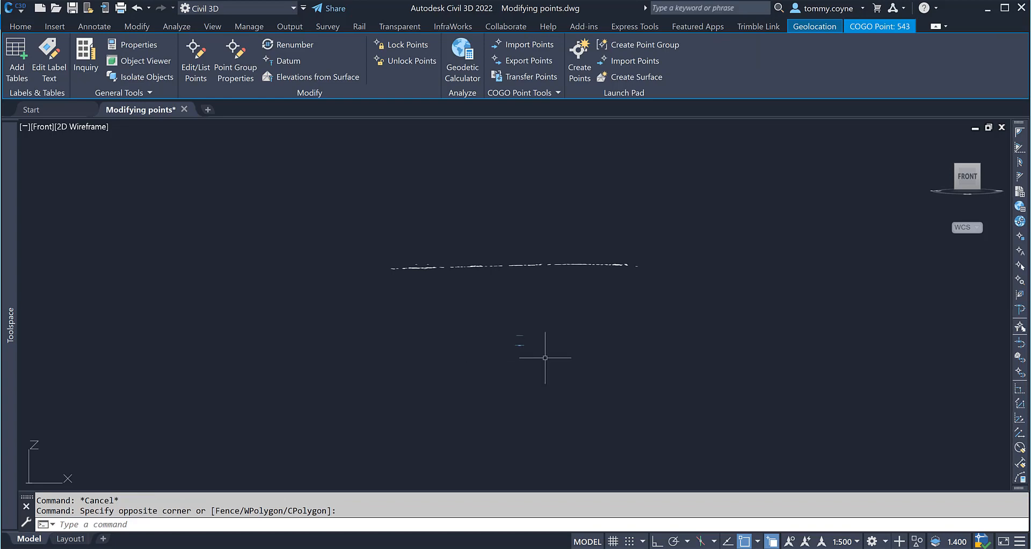
key(Escape)
click(577, 318)
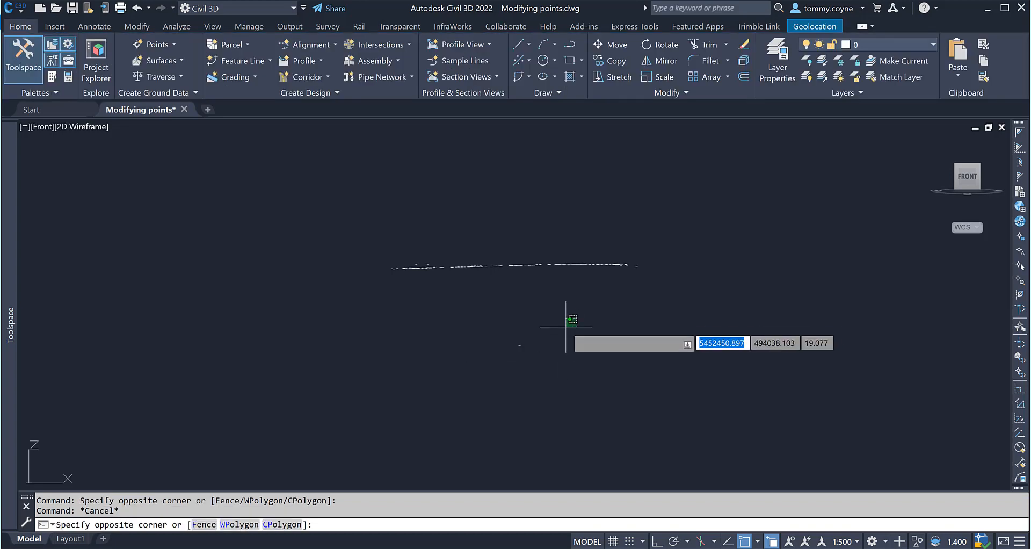
key(Escape)
Select the stray point below the main band of points and delete it.
click(416, 307)
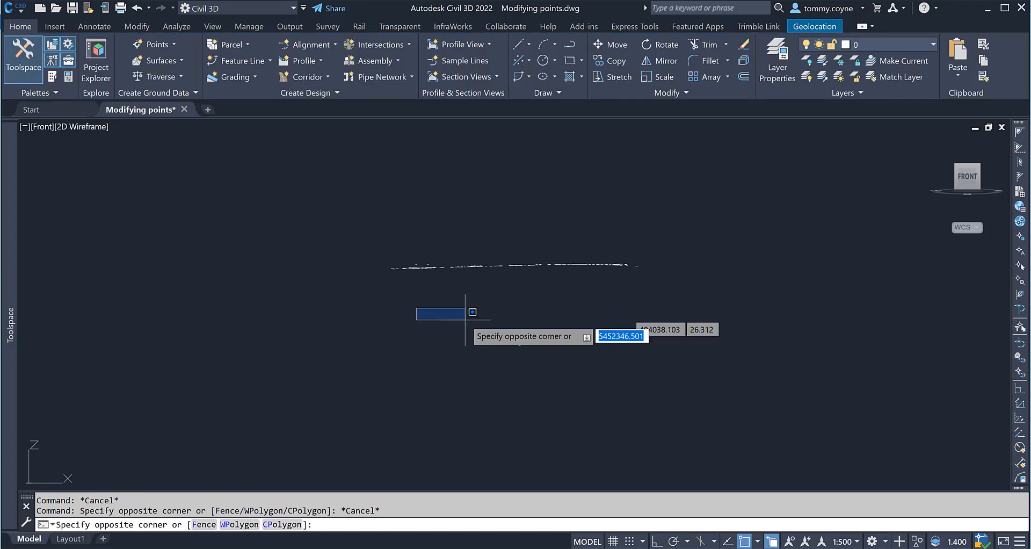
click(596, 370)
click(611, 321)
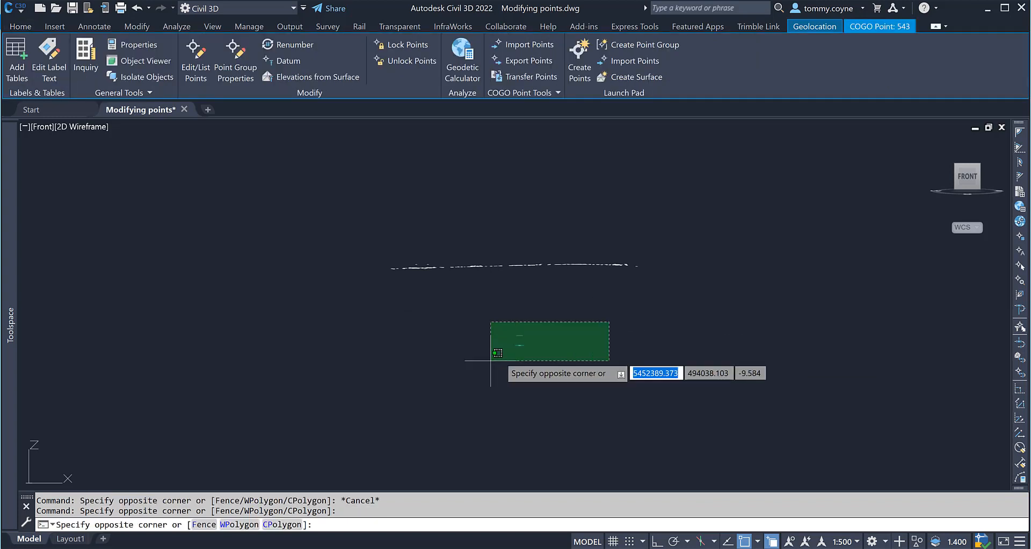
click(463, 378)
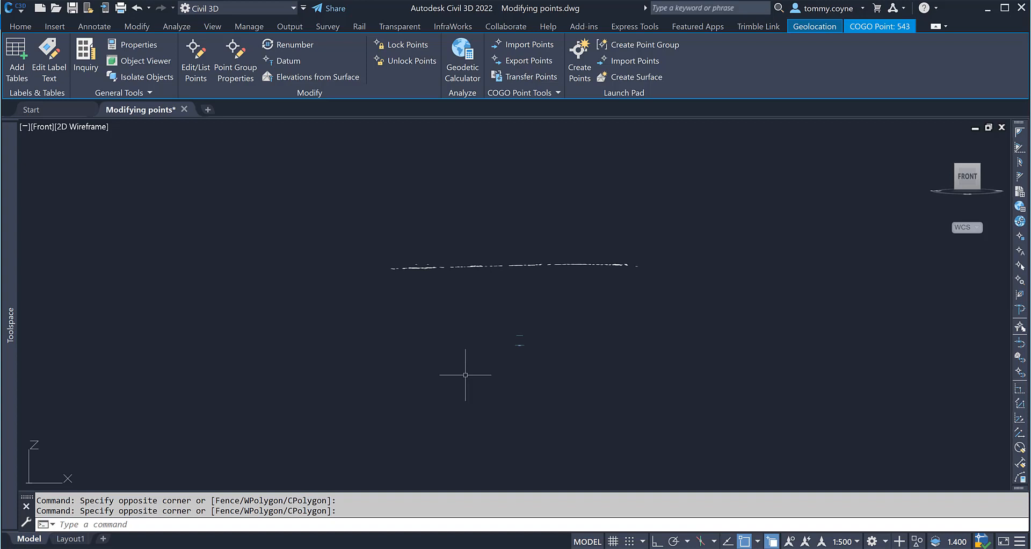
key(Delete)
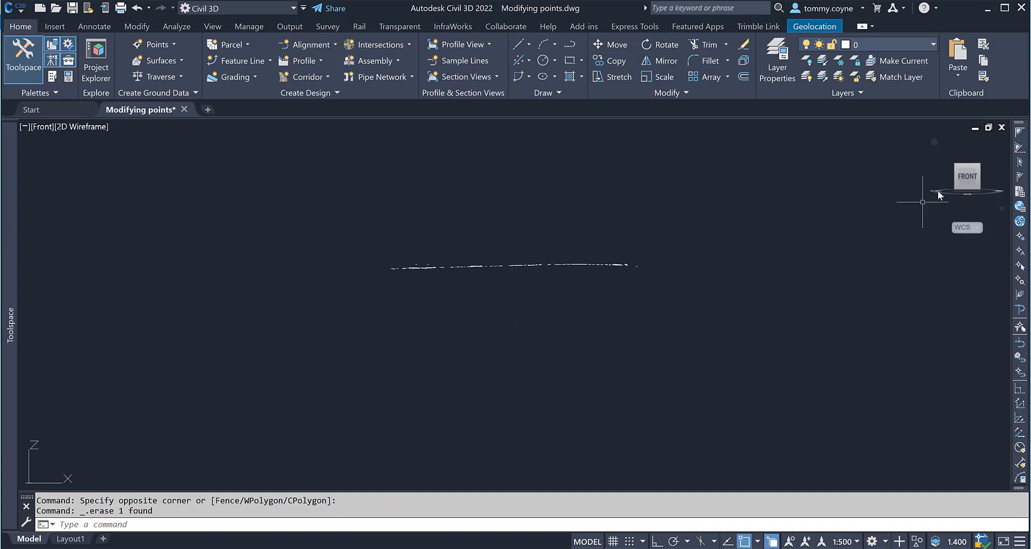
Open the Edit Points editor for all drawing points from the Prospector's Points collection.
mouse_move(969, 171)
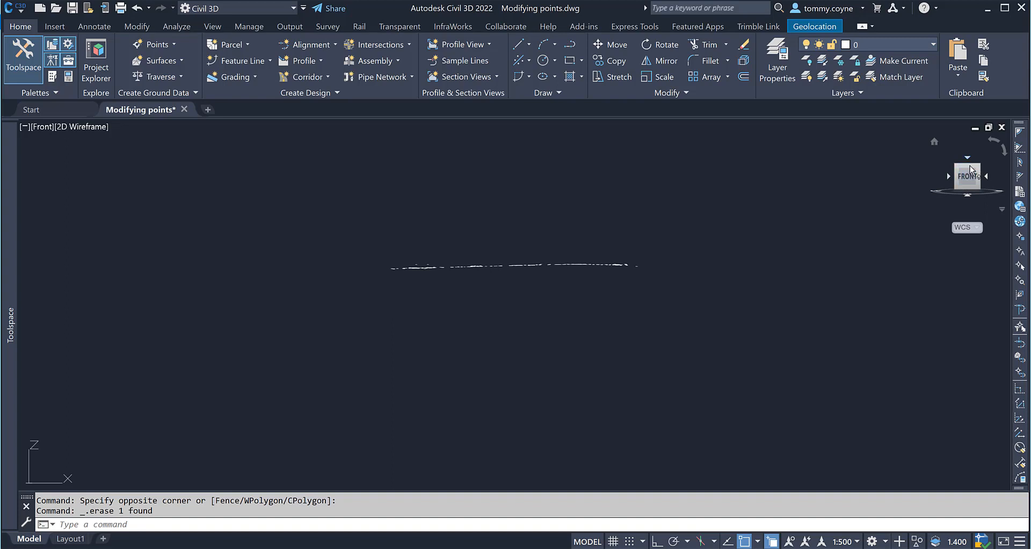
click(970, 170)
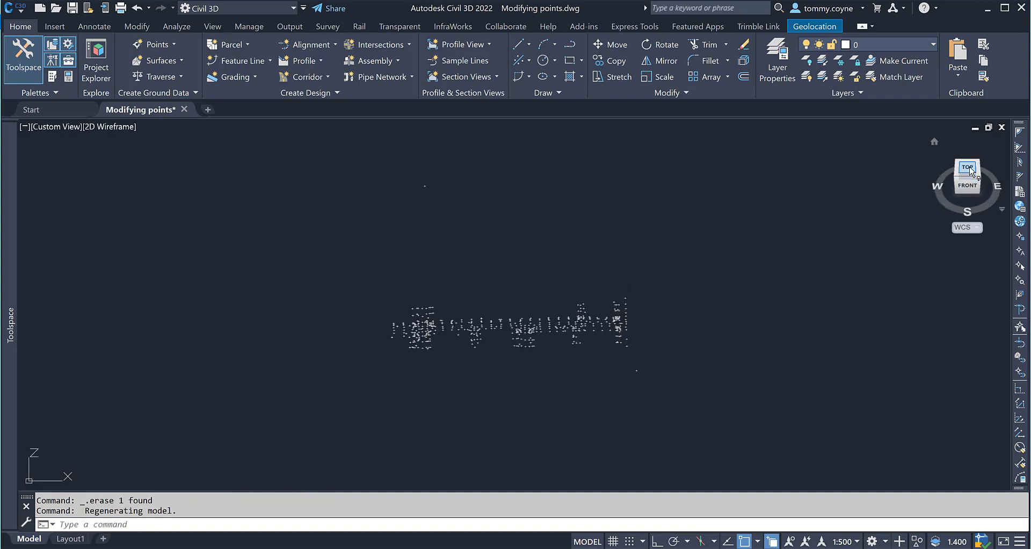
click(969, 170)
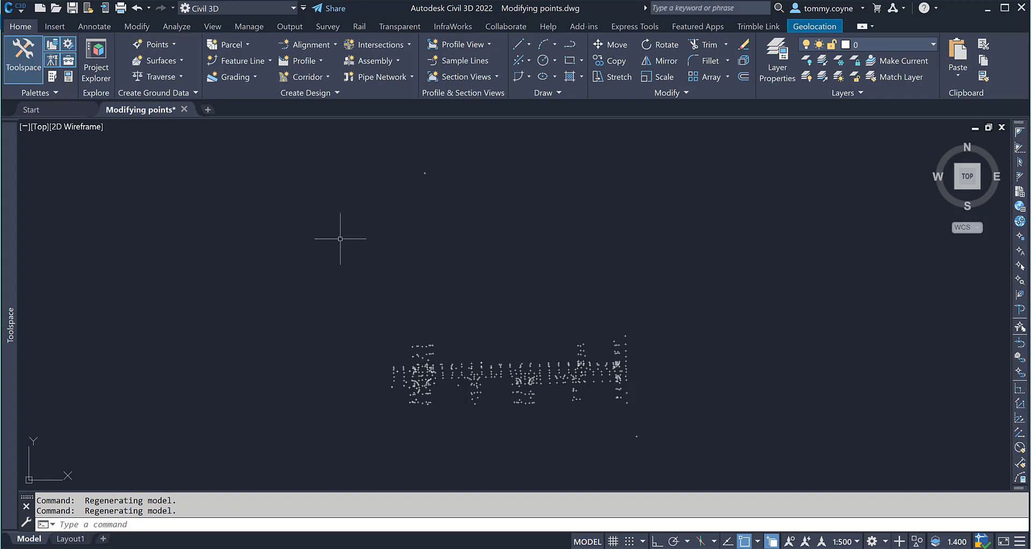
mouse_move(9, 196)
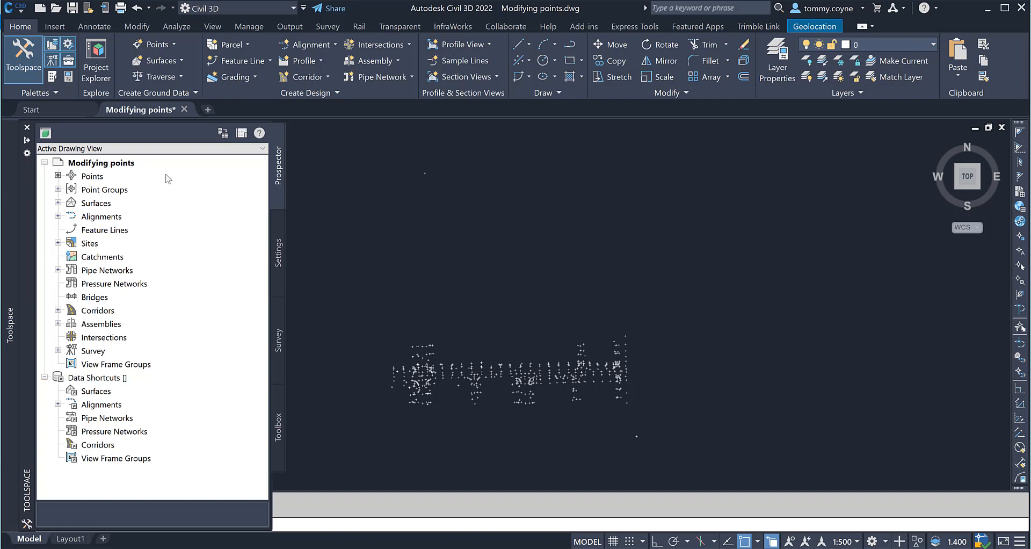
right_click(90, 179)
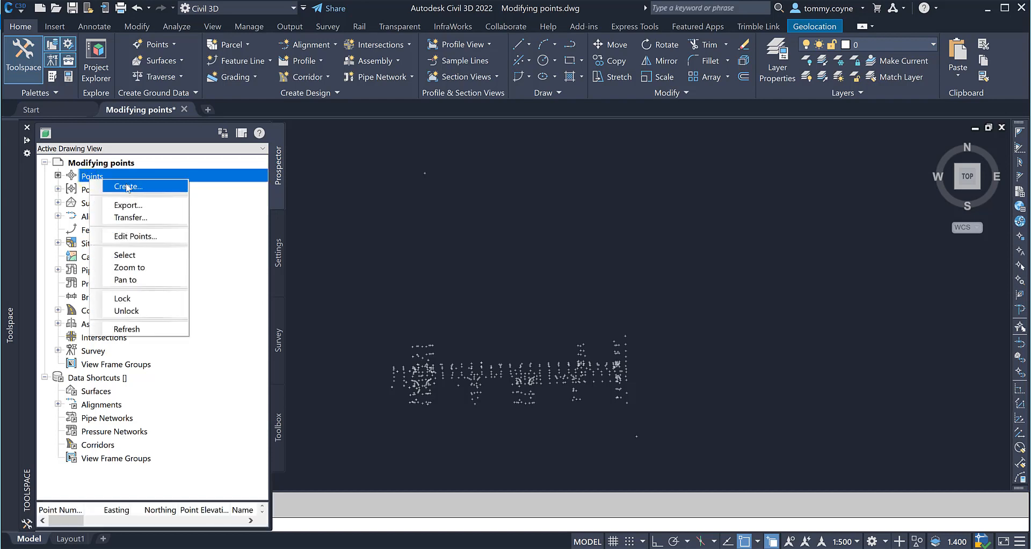
click(125, 239)
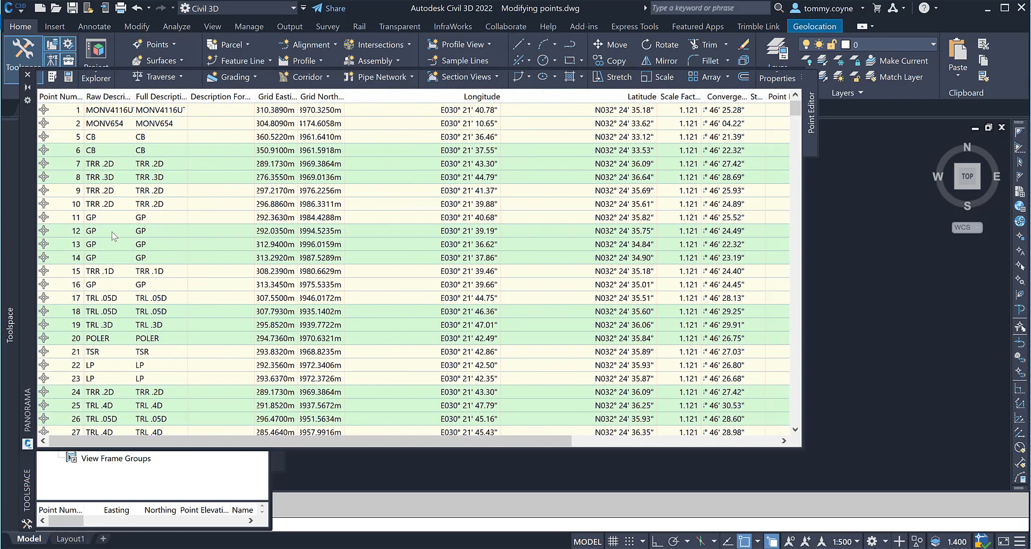
Show the Easting column in the point editor table.
scroll(113, 237, right, 10)
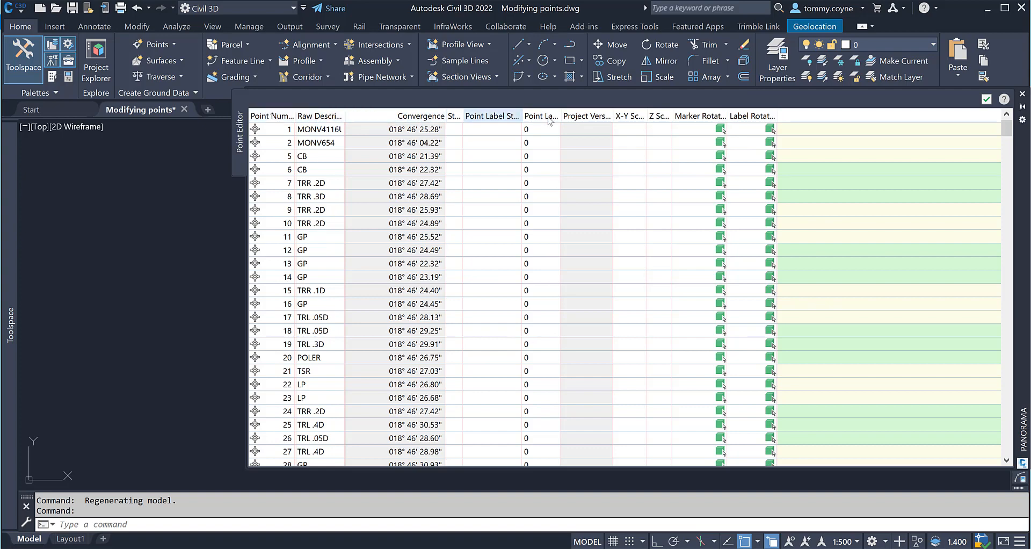
right_click(371, 119)
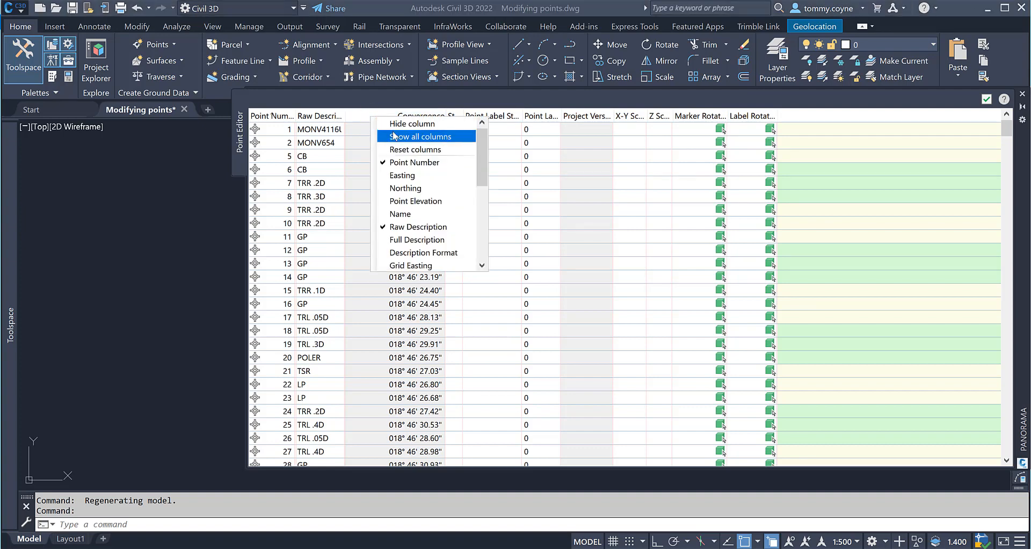
click(392, 176)
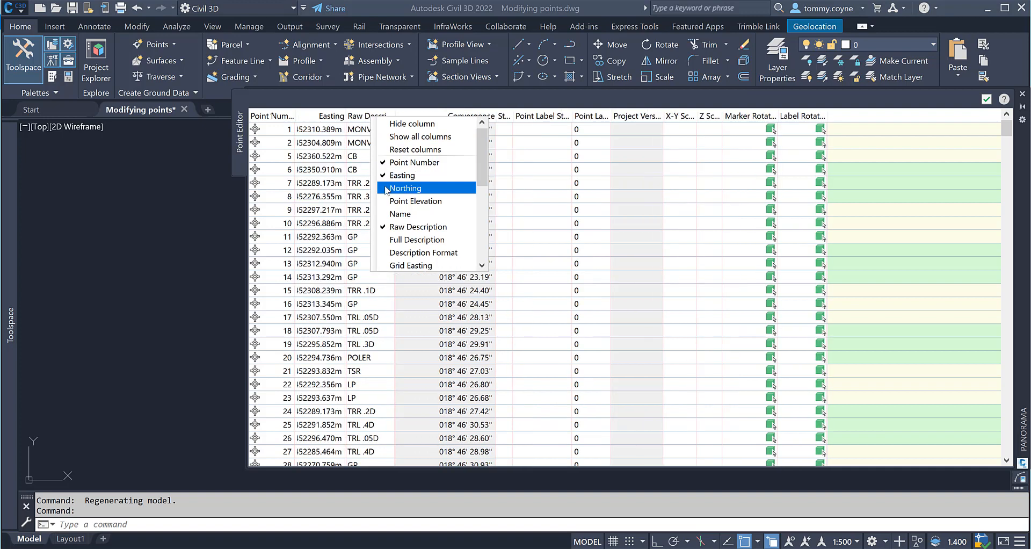
Show the Northing, Longitude and Latitude columns in the point editor table.
click(387, 189)
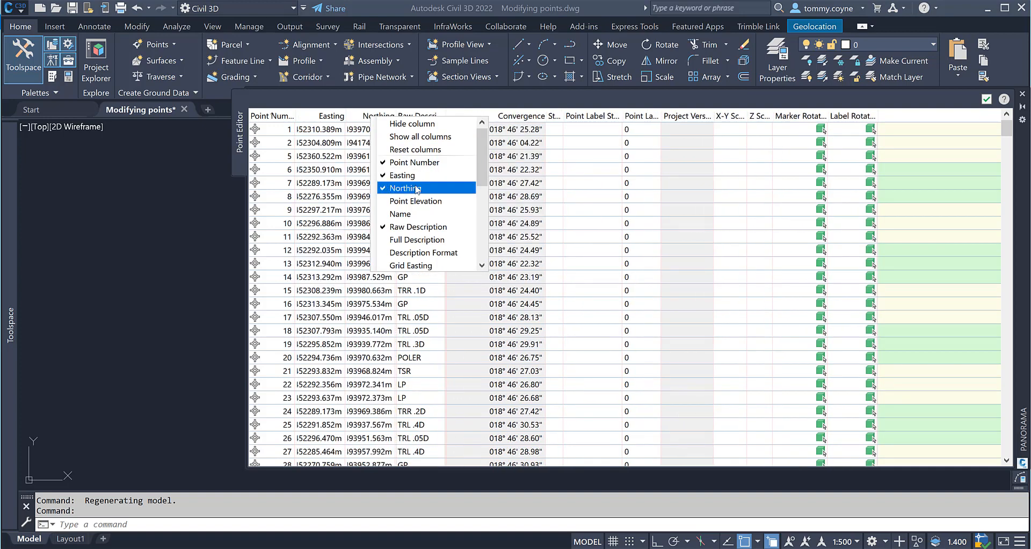
scroll(417, 189, down, 1)
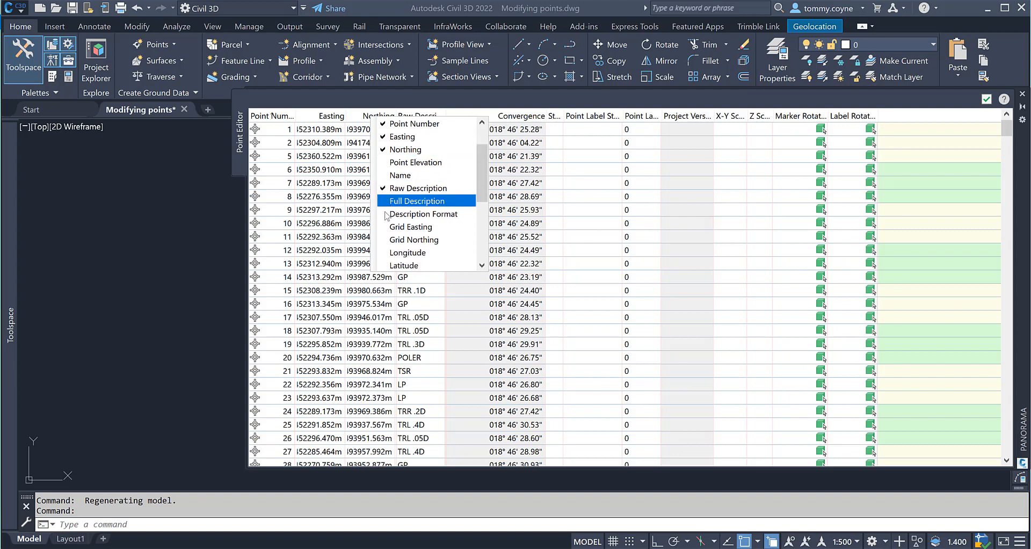
scroll(386, 229, down, 1)
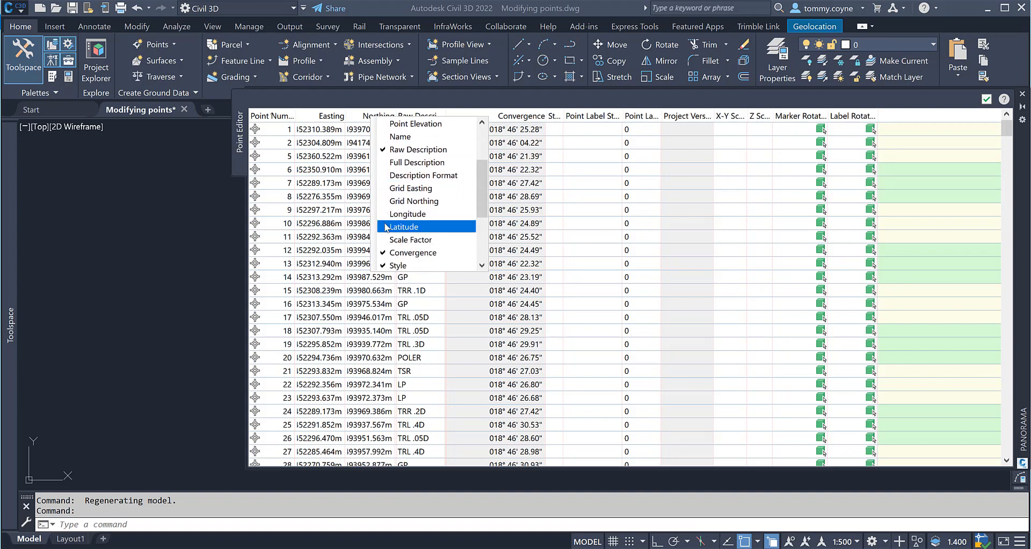
click(381, 216)
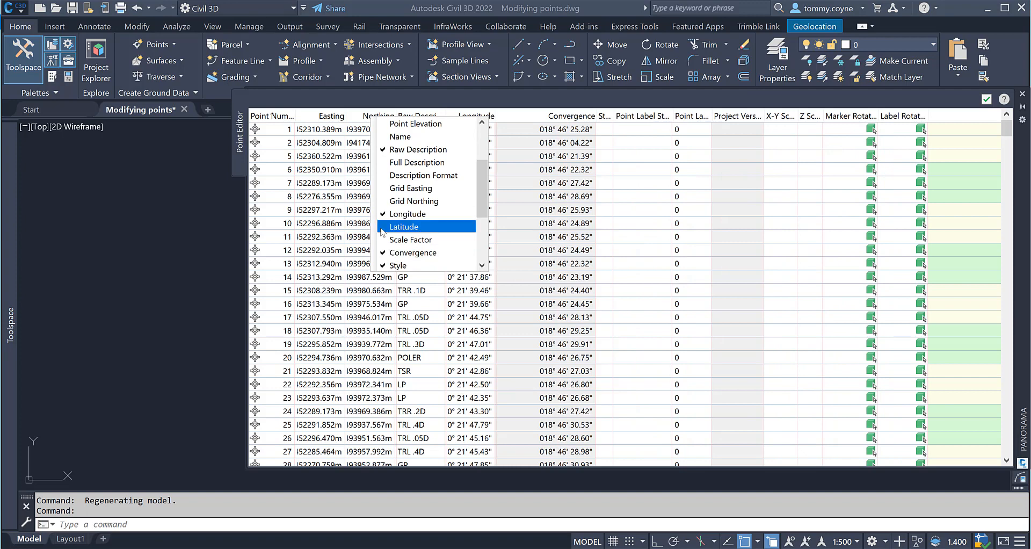
click(382, 229)
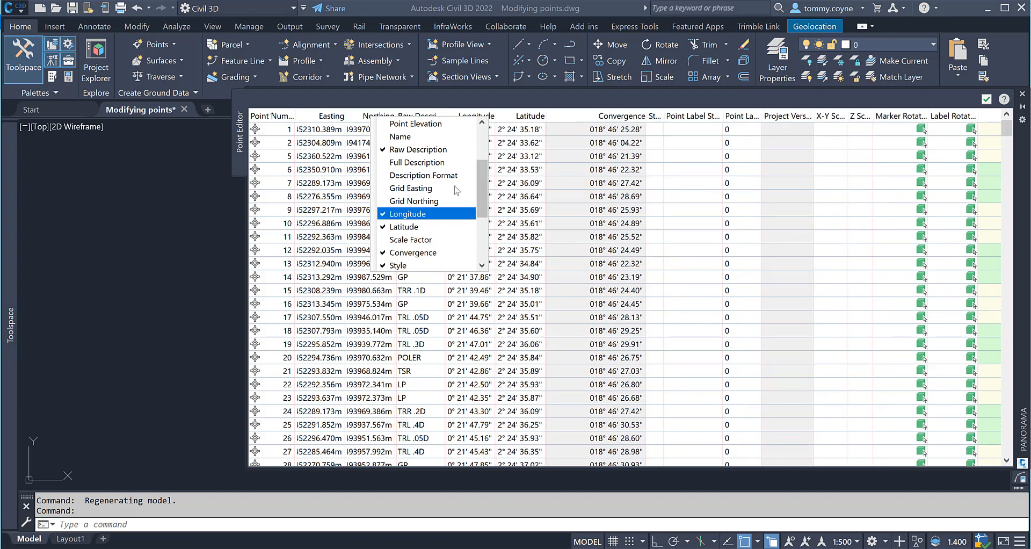
scroll(411, 232, down, 3)
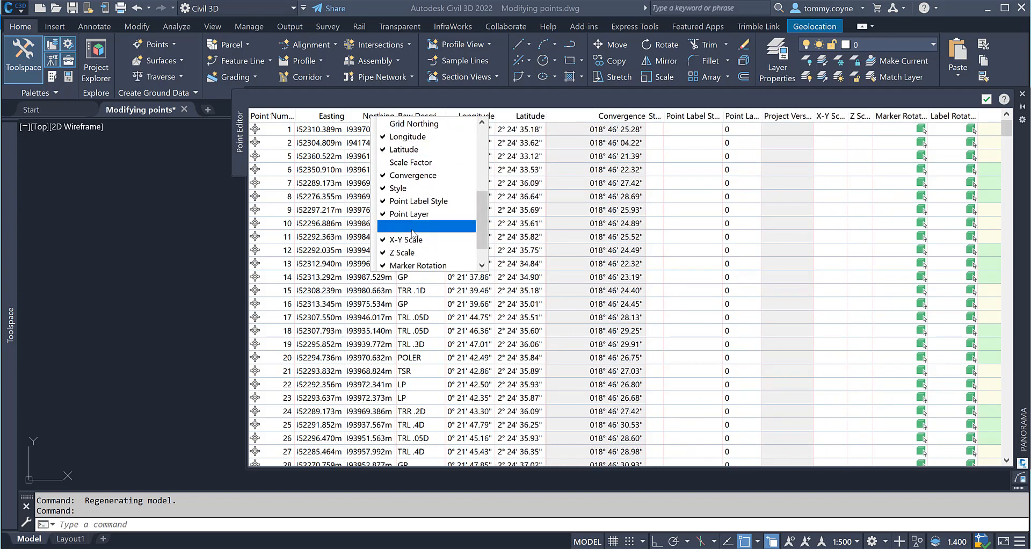
scroll(416, 234, up, 2)
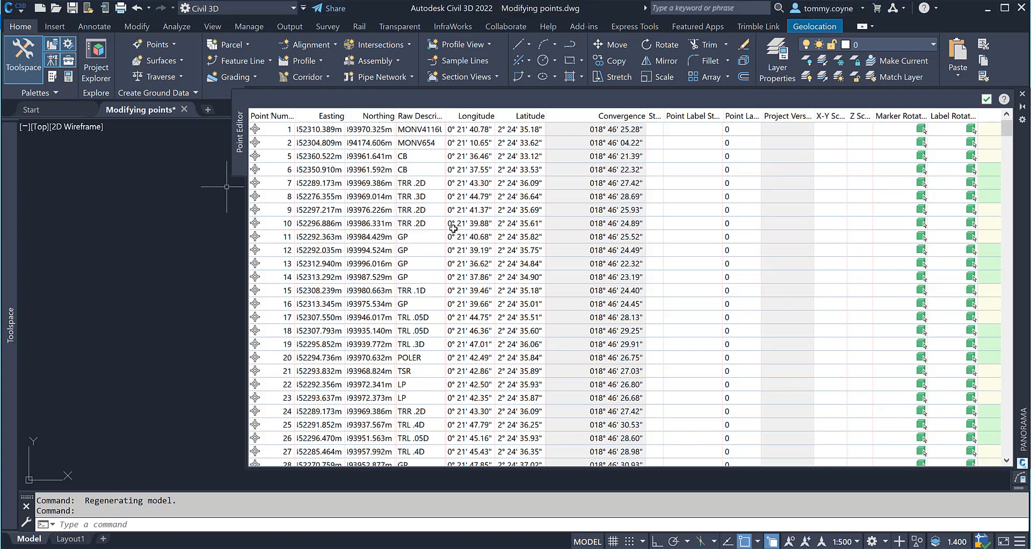
Set point 1's Easting to 100 m and its Northing to 100 m.
click(267, 130)
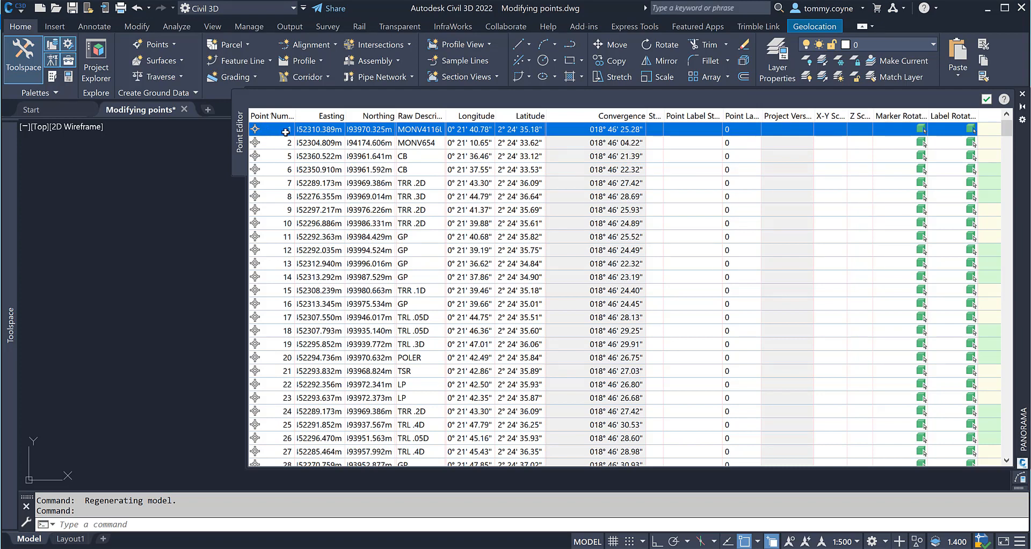
double_click(316, 129)
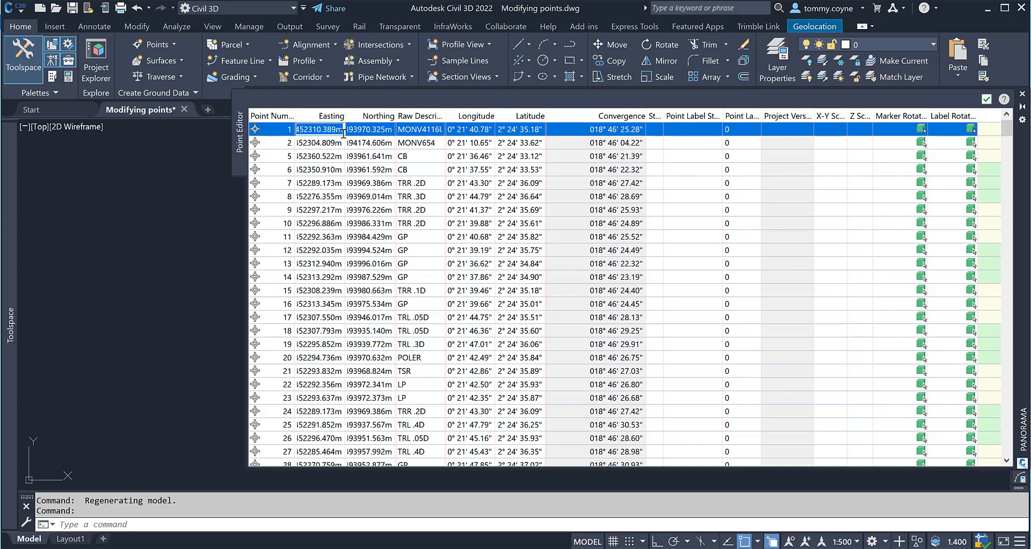
text(100)
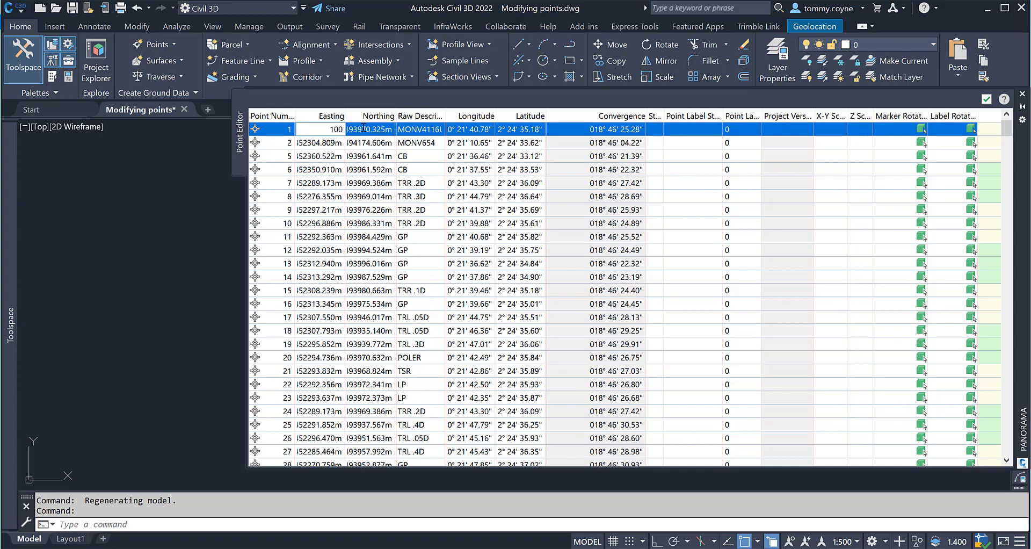
key(Tab)
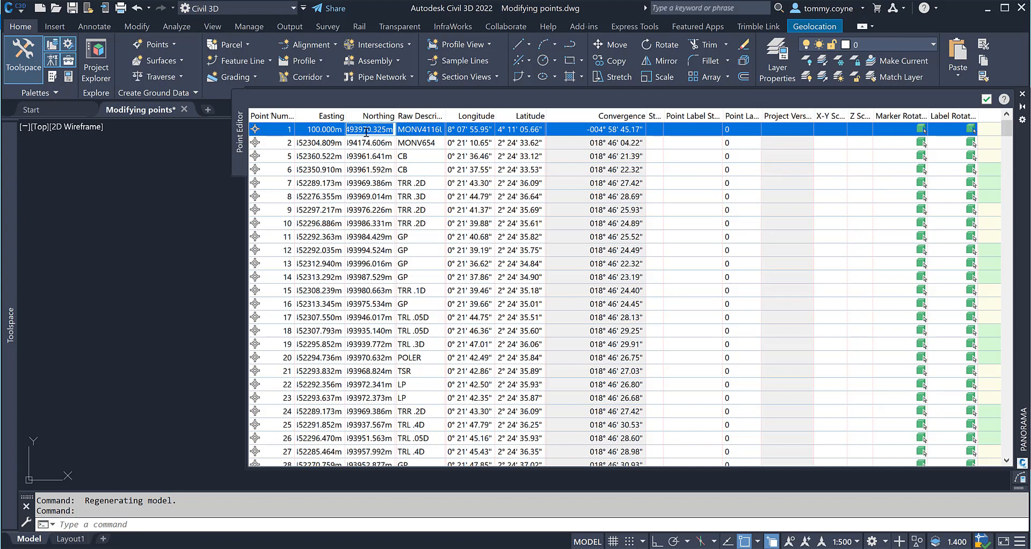
text(100)
key(Return)
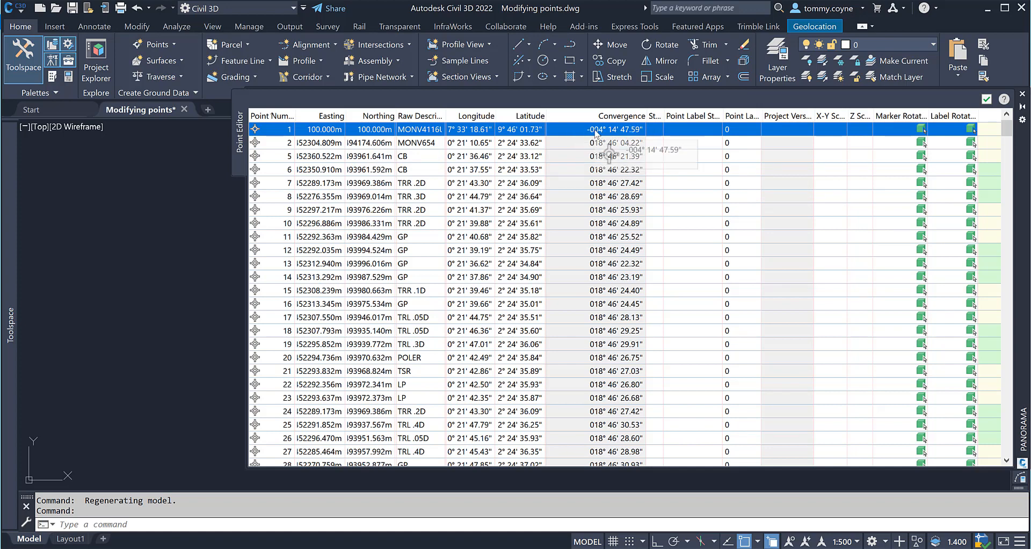
Copy point 1's convergence value to the clipboard.
click(587, 156)
click(595, 131)
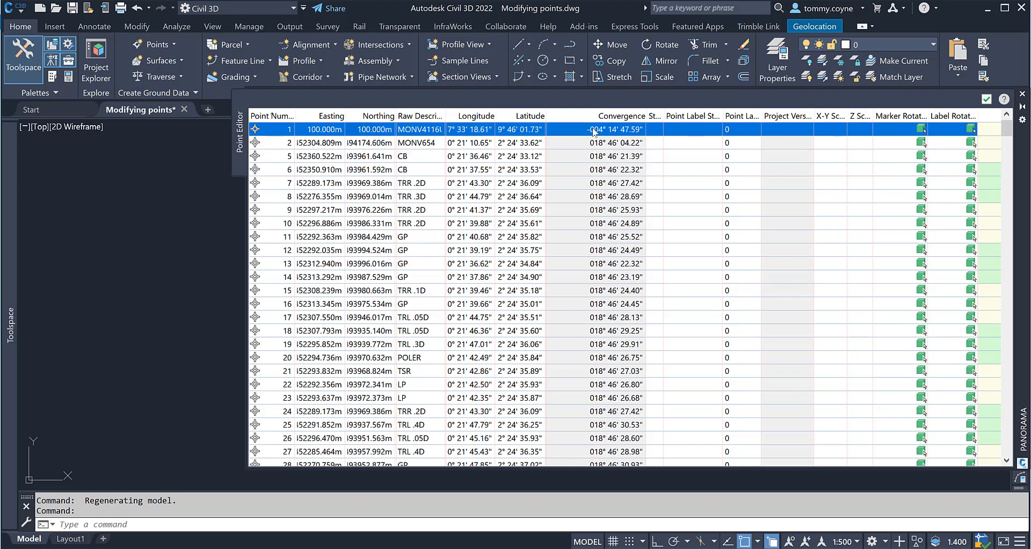
right_click(606, 132)
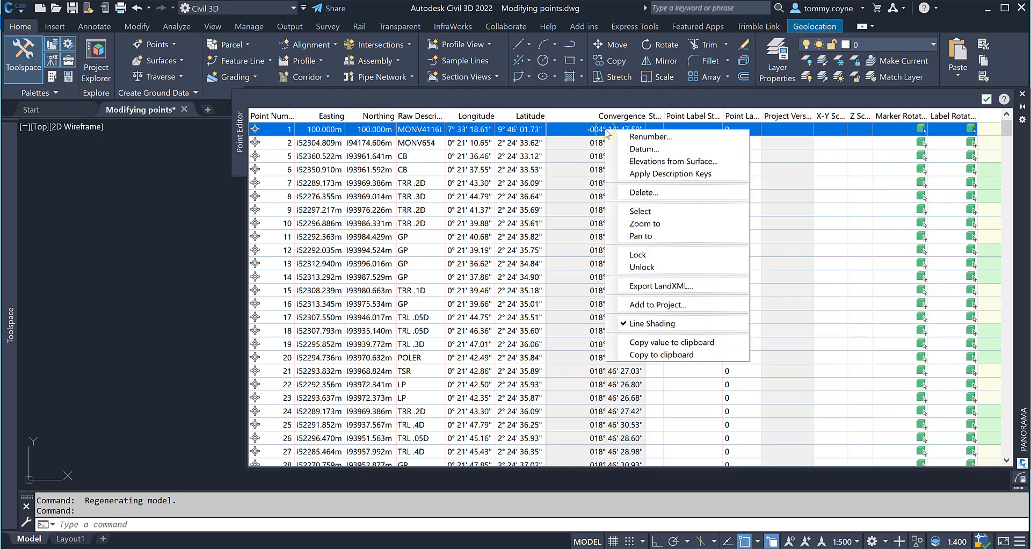
click(653, 343)
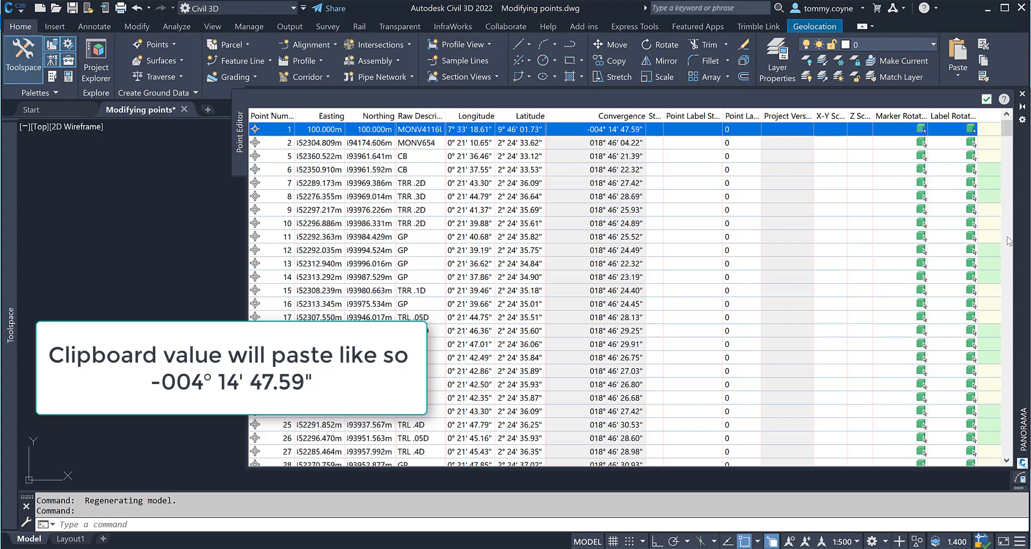
Move the point editor lower and zoom the drawing to point 1.
drag(1020, 198, 892, 442)
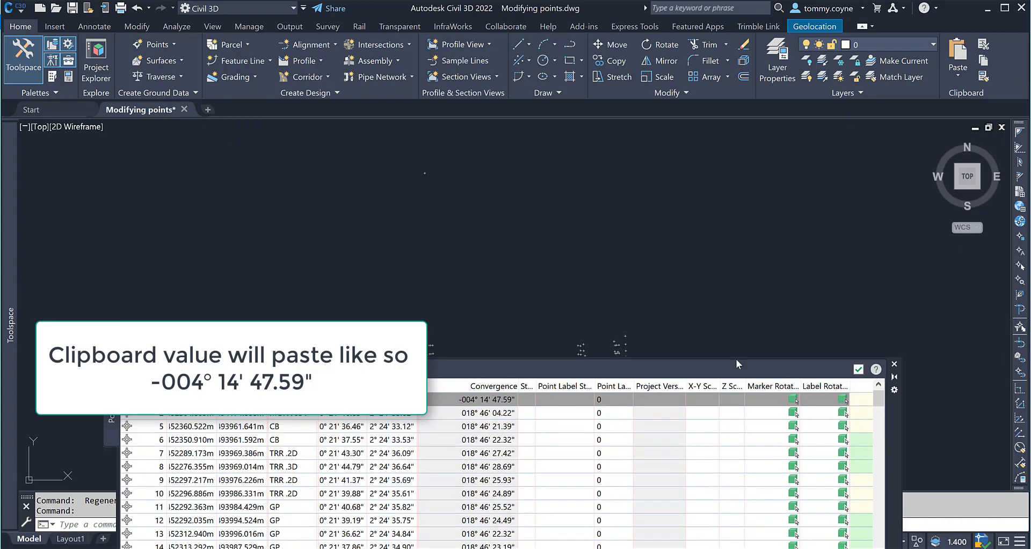
click(190, 399)
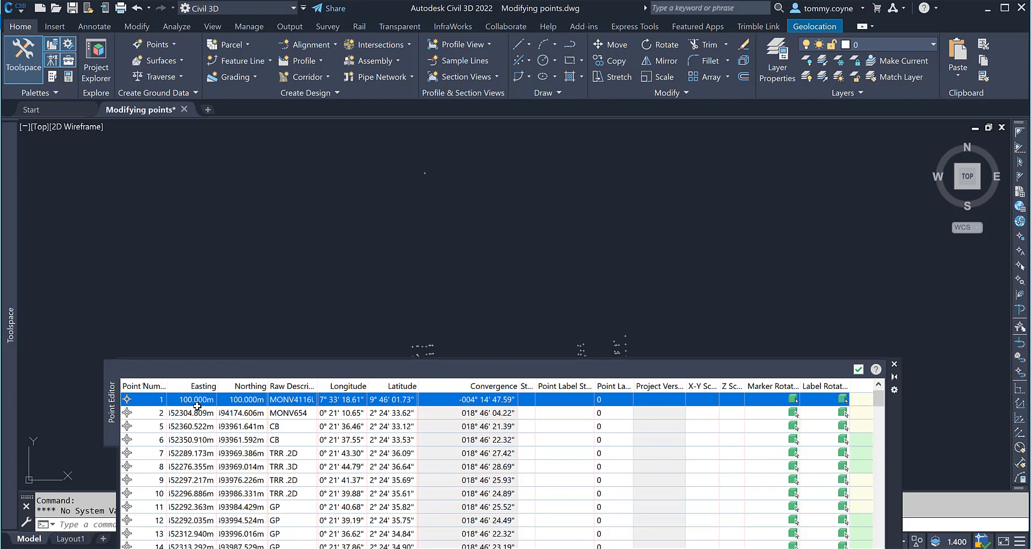
click(139, 400)
right_click(142, 399)
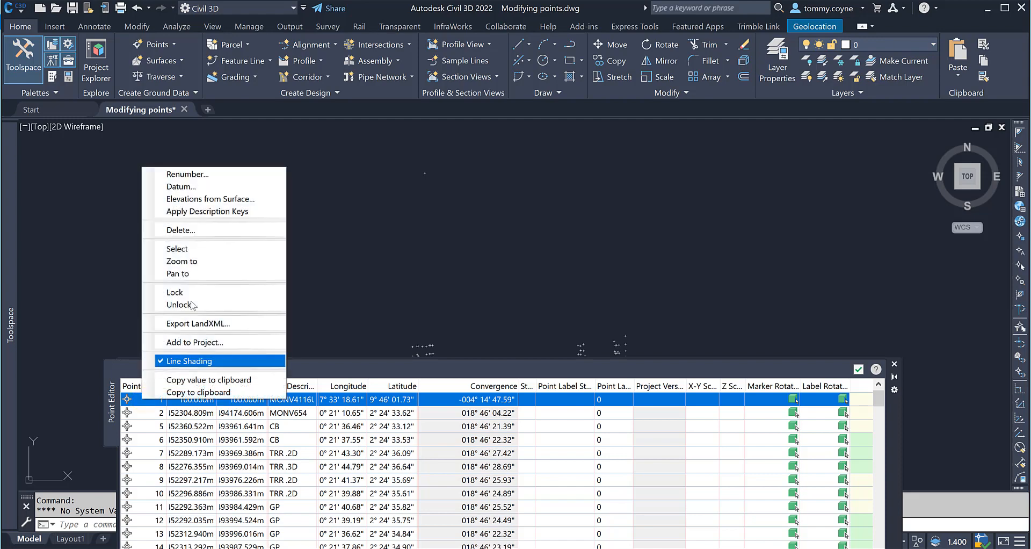
click(213, 267)
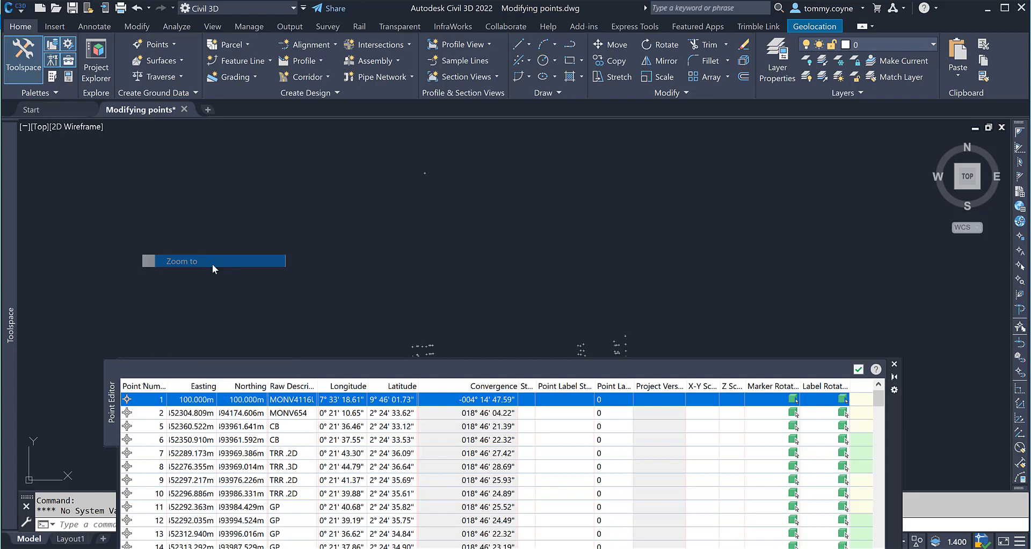
Select point 1 in the drawing and zoom to the drawing extents.
click(591, 260)
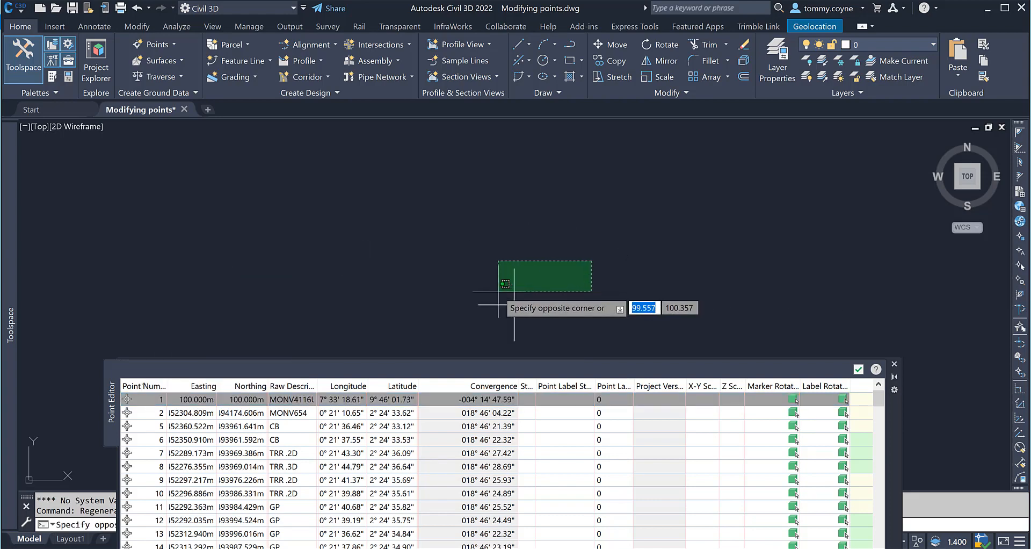
click(499, 290)
scroll(581, 235, down, 6)
scroll(635, 251, down, 5)
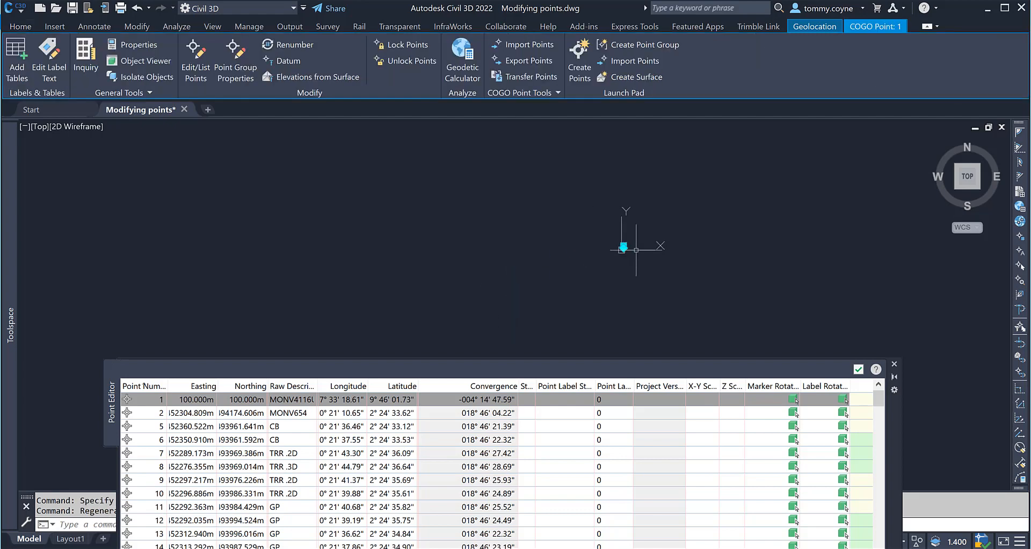
middle_drag(669, 257, 598, 268)
text(z)
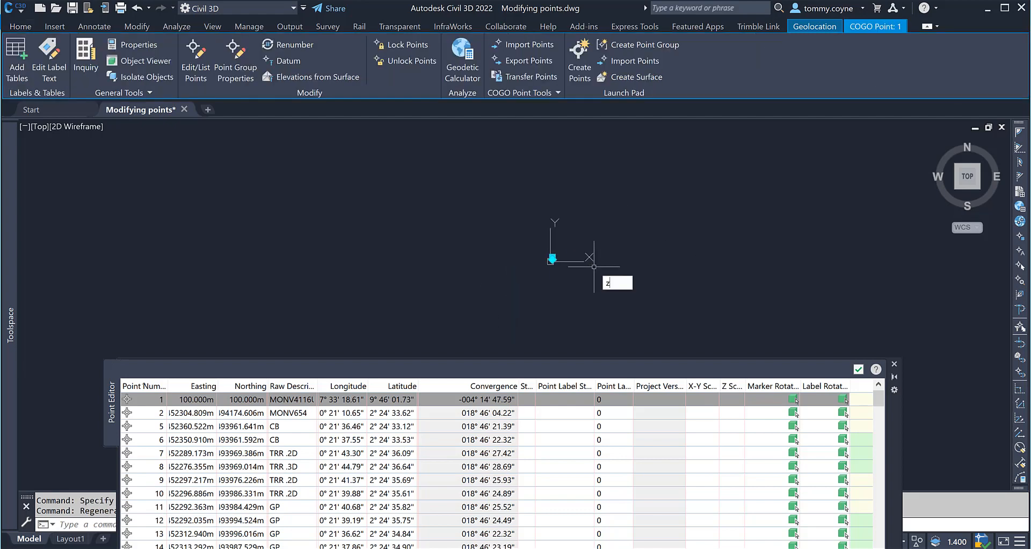
key(Return)
text(e)
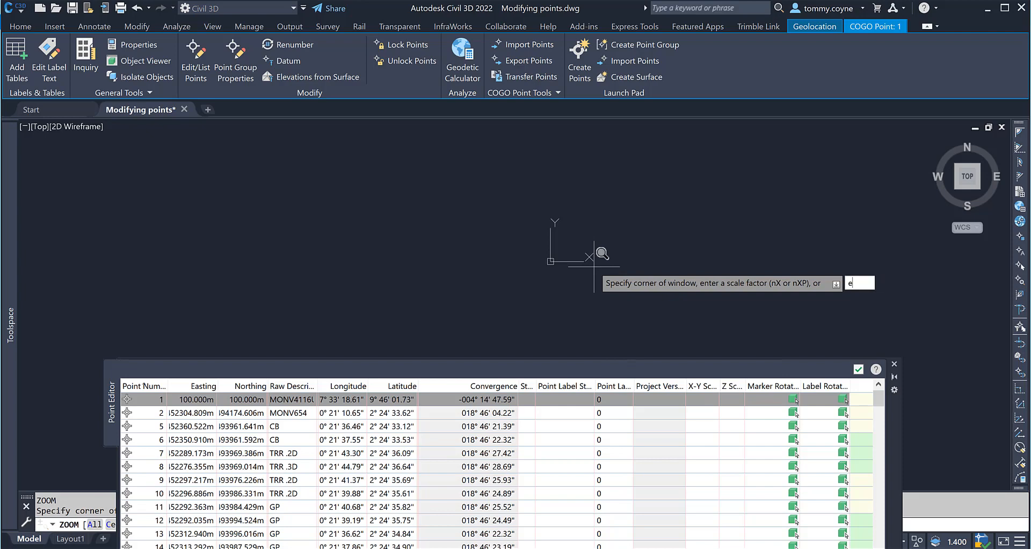
key(Return)
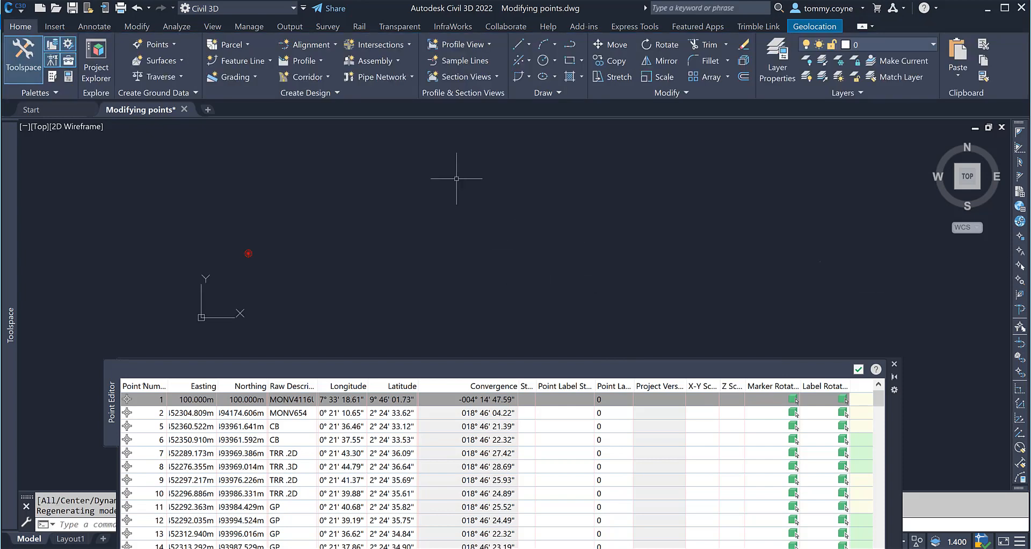
Close the point editor and examine the relocated point 1 near the origin relative to the main band of points.
click(858, 370)
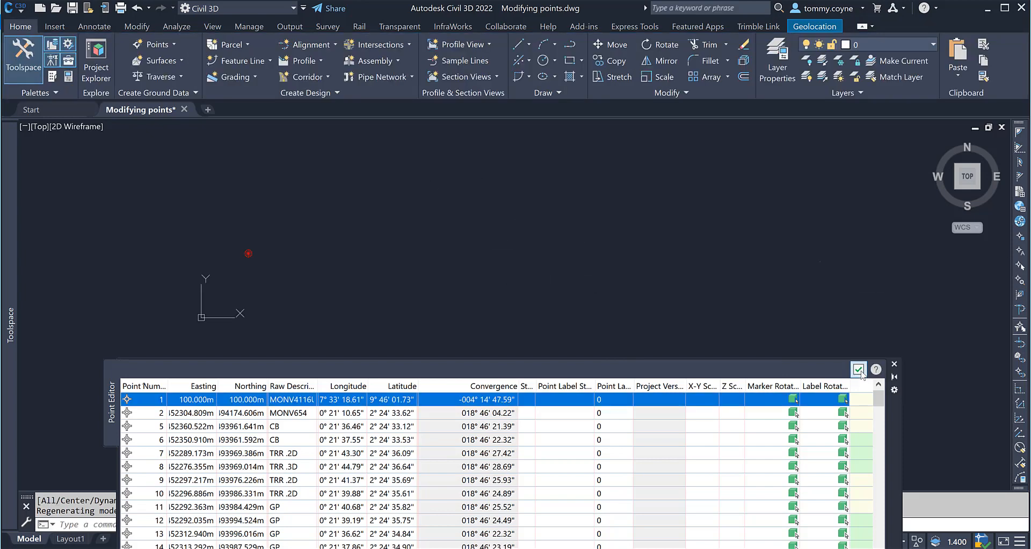
click(367, 158)
click(140, 387)
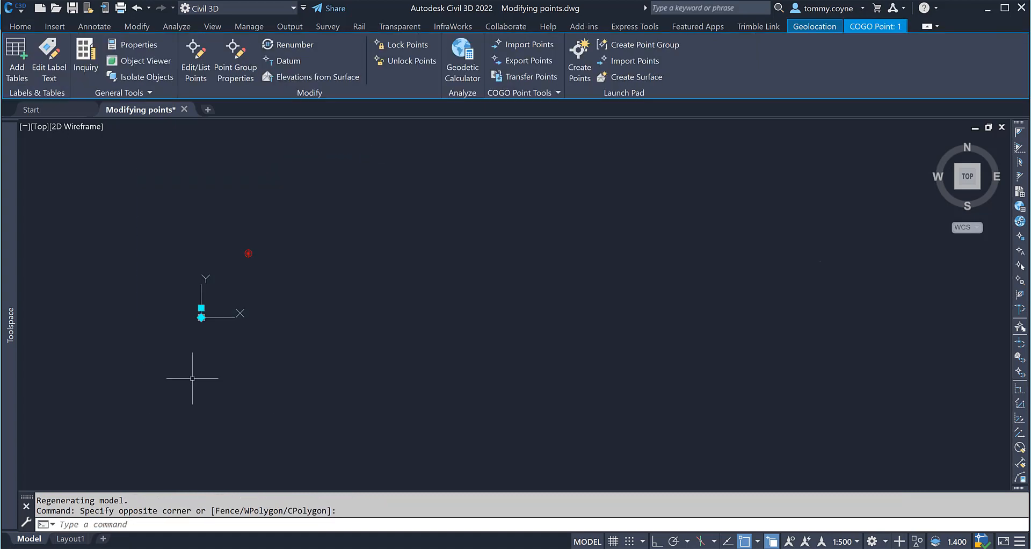
click(935, 222)
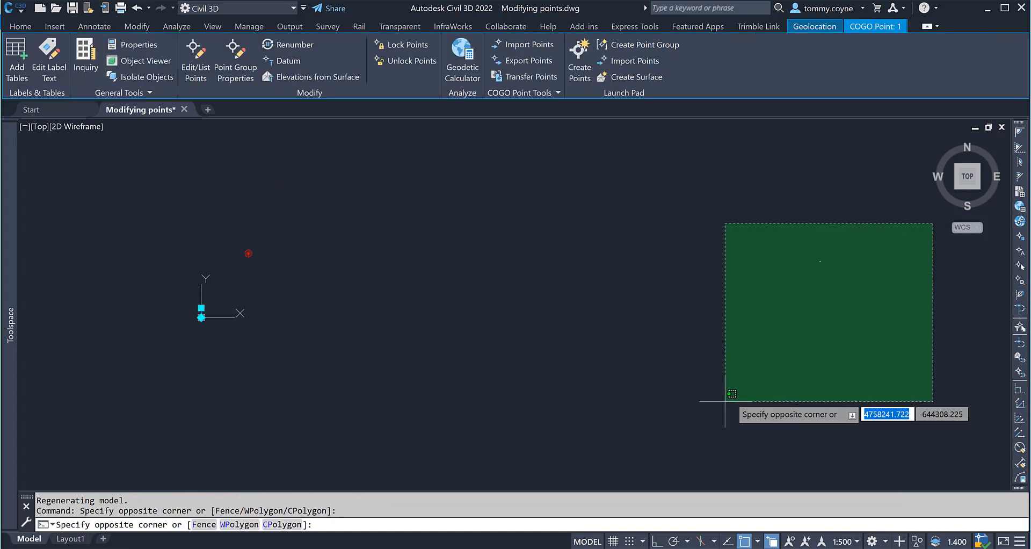
click(502, 459)
scroll(833, 289, up, 3)
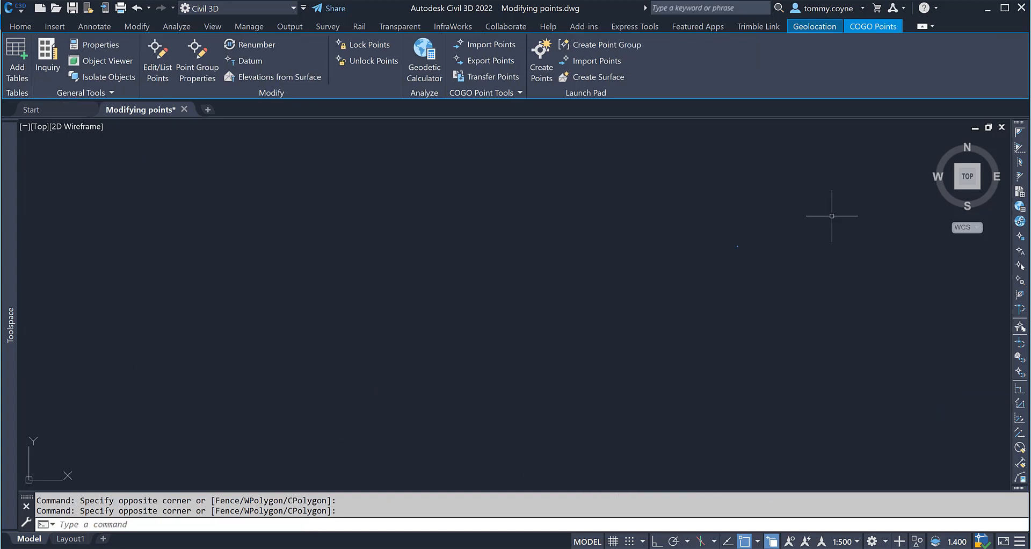
scroll(654, 290, up, 5)
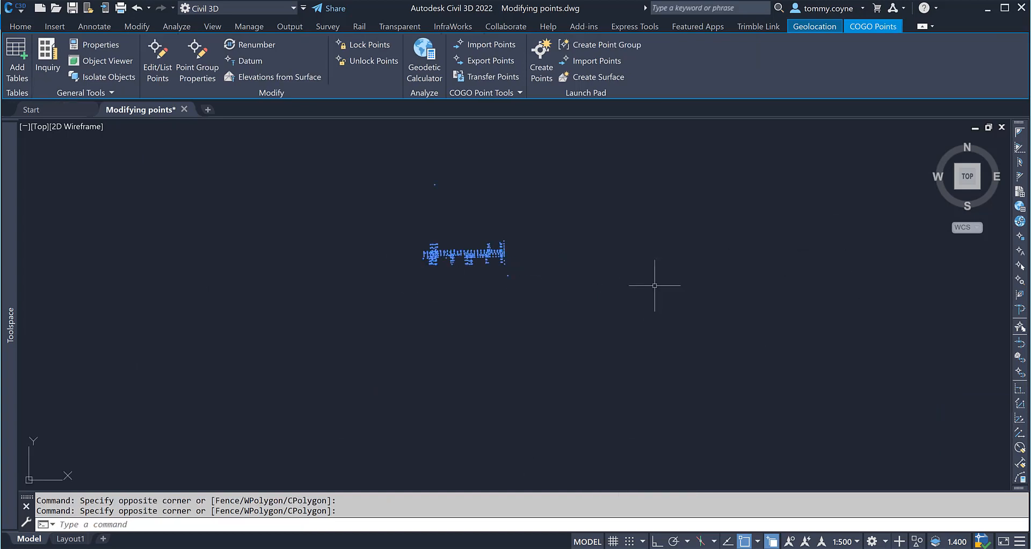
scroll(537, 287, down, 12)
middle_drag(471, 334, 685, 286)
scroll(687, 286, down, 4)
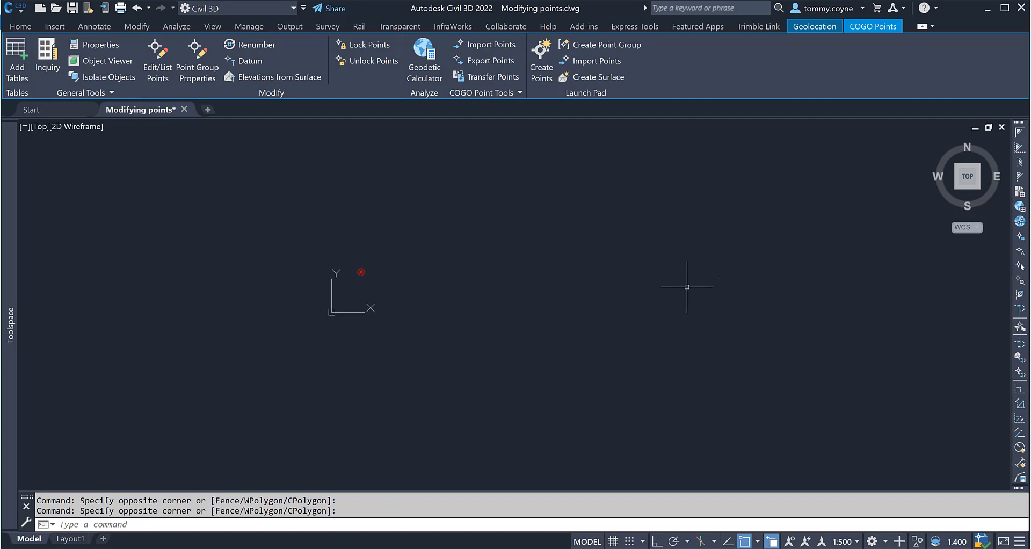
click(418, 193)
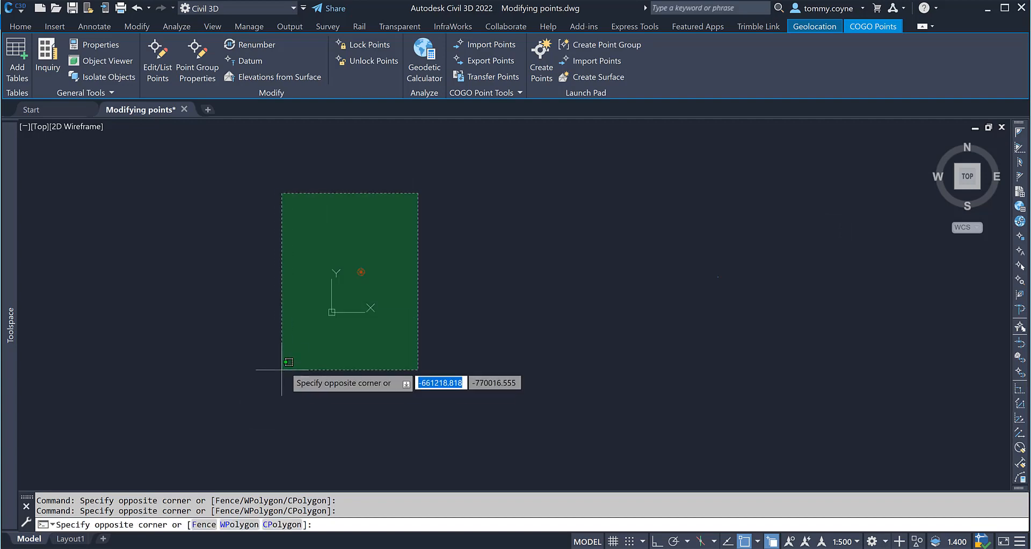
click(276, 377)
key(Escape)
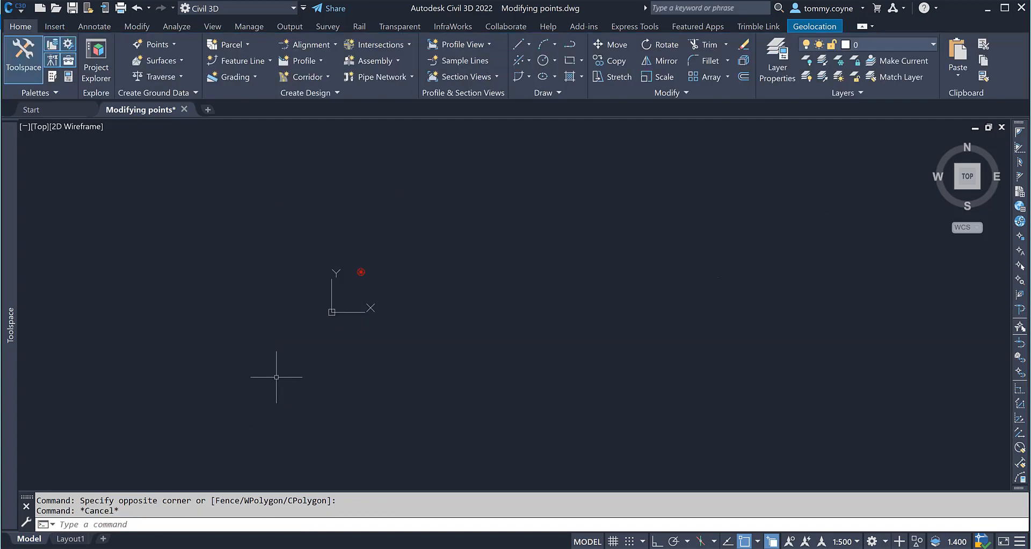